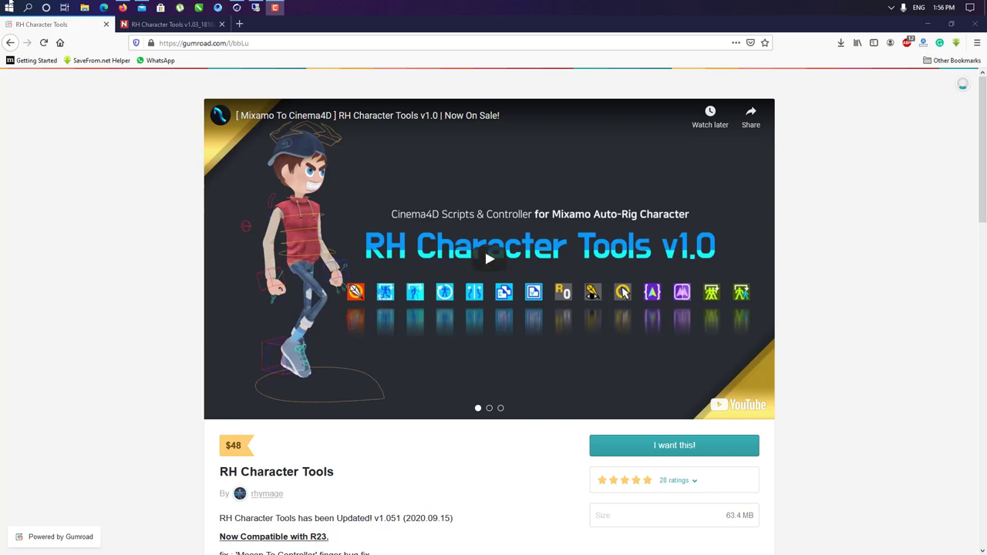
Scroll through the RH Character Tools product page in the browser
{"action": "left_click", "coordinate": [237, 8]}
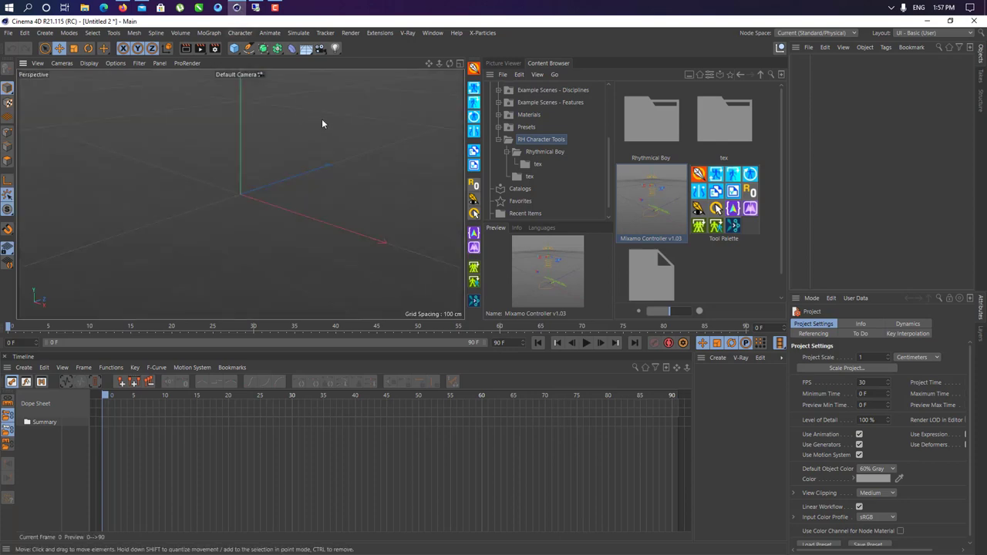
{"action": "left_click", "coordinate": [123, 8]}
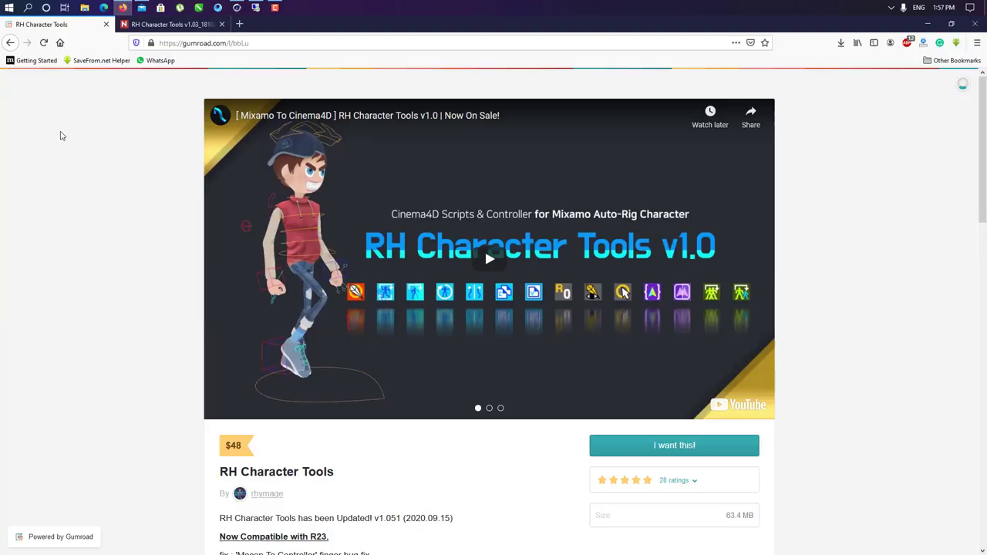
{"action": "scroll", "coordinate": [139, 250], "scroll_direction": "down", "scroll_amount": 1}
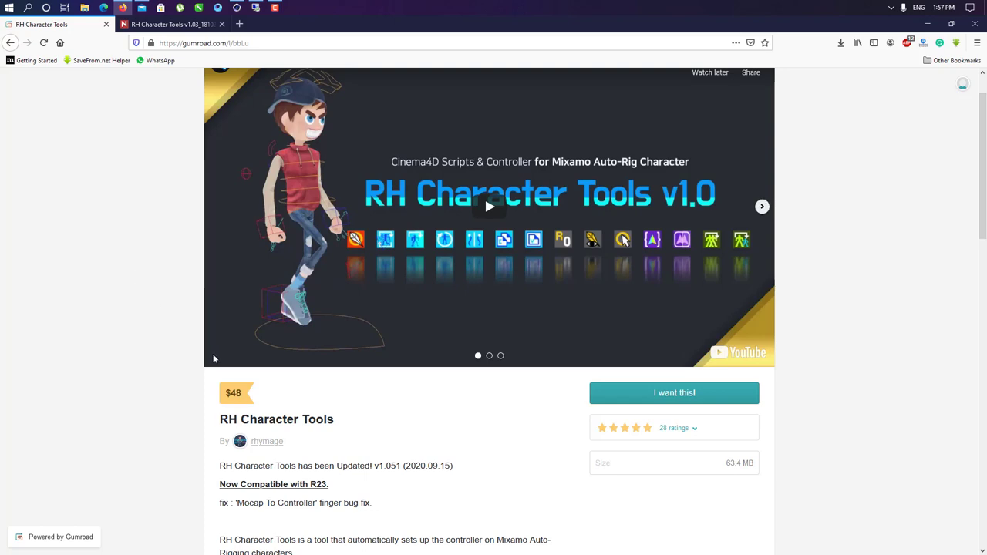
{"action": "scroll", "coordinate": [216, 360], "scroll_direction": "down", "scroll_amount": 2}
{"action": "scroll", "coordinate": [219, 360], "scroll_direction": "down", "scroll_amount": 2}
{"action": "scroll", "coordinate": [220, 359], "scroll_direction": "down", "scroll_amount": 3}
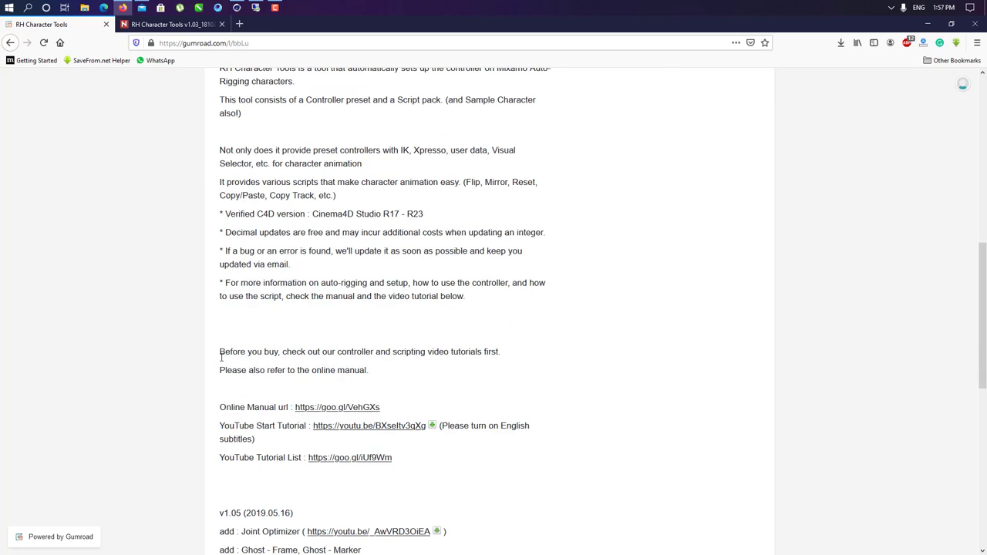
{"action": "scroll", "coordinate": [221, 361], "scroll_direction": "down", "scroll_amount": 3}
{"action": "scroll", "coordinate": [222, 361], "scroll_direction": "down", "scroll_amount": 3}
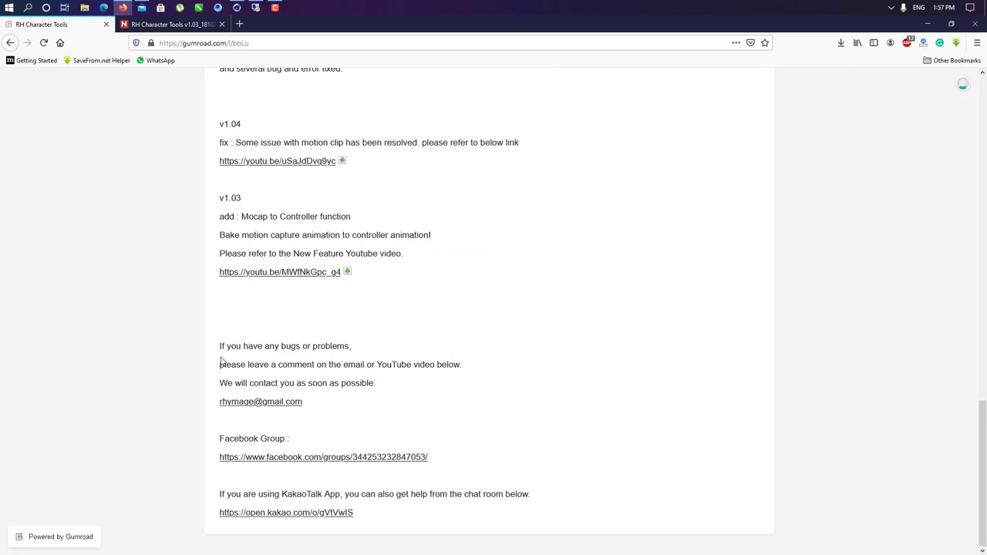
{"action": "scroll", "coordinate": [221, 361], "scroll_direction": "up", "scroll_amount": 2}
{"action": "scroll", "coordinate": [221, 361], "scroll_direction": "up", "scroll_amount": 5}
{"action": "scroll", "coordinate": [222, 361], "scroll_direction": "up", "scroll_amount": 4}
{"action": "scroll", "coordinate": [223, 361], "scroll_direction": "up", "scroll_amount": 1}
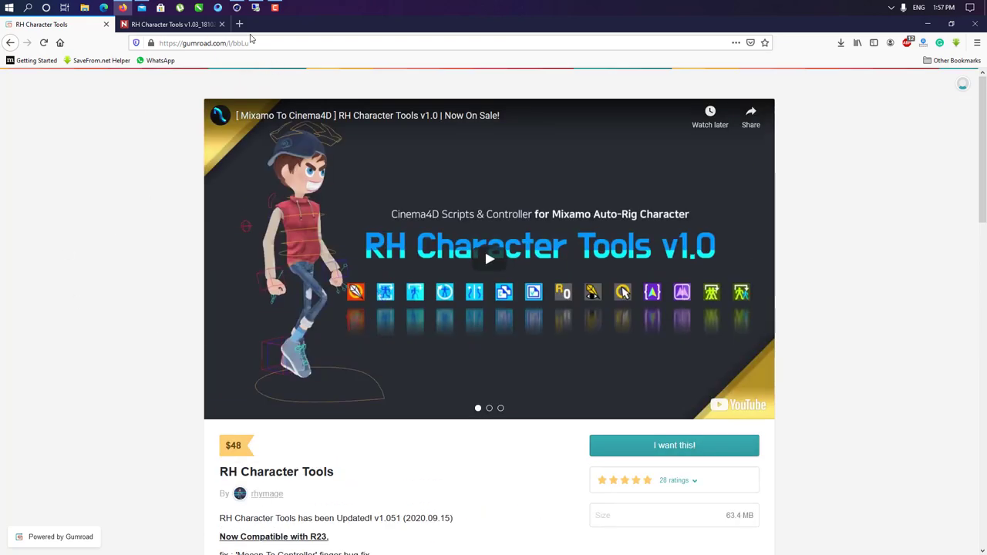
{"action": "mouse_move", "coordinate": [237, 8]}
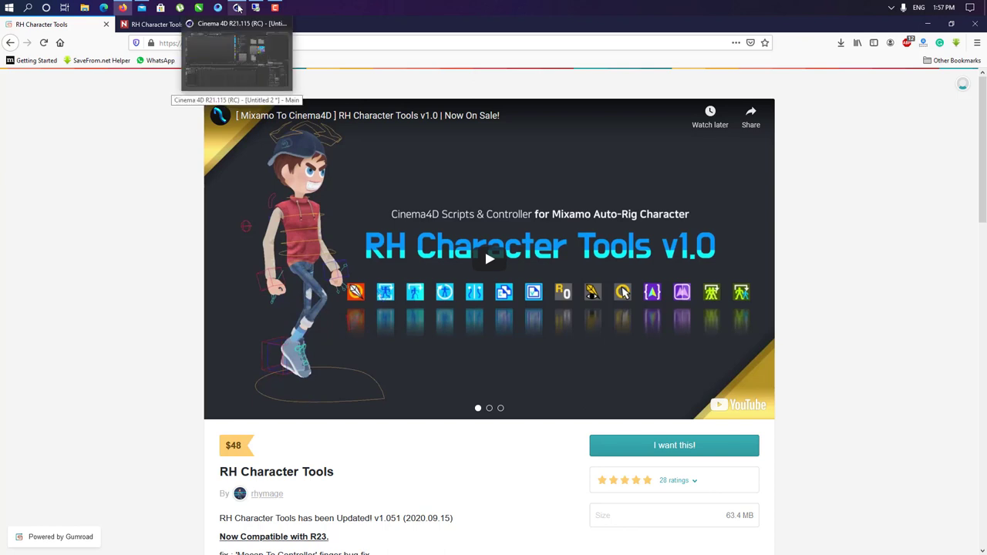
Back in Cinema 4D, open Rhythmical Boy.c4d from the Rhythmical Boy preset folder
{"action": "left_click", "coordinate": [238, 7]}
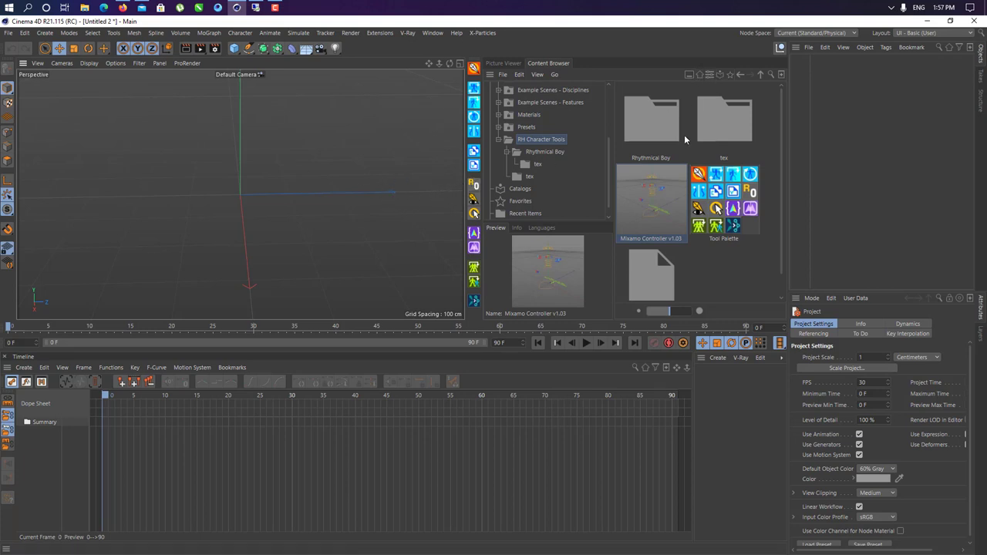
{"action": "double_click", "coordinate": [642, 134]}
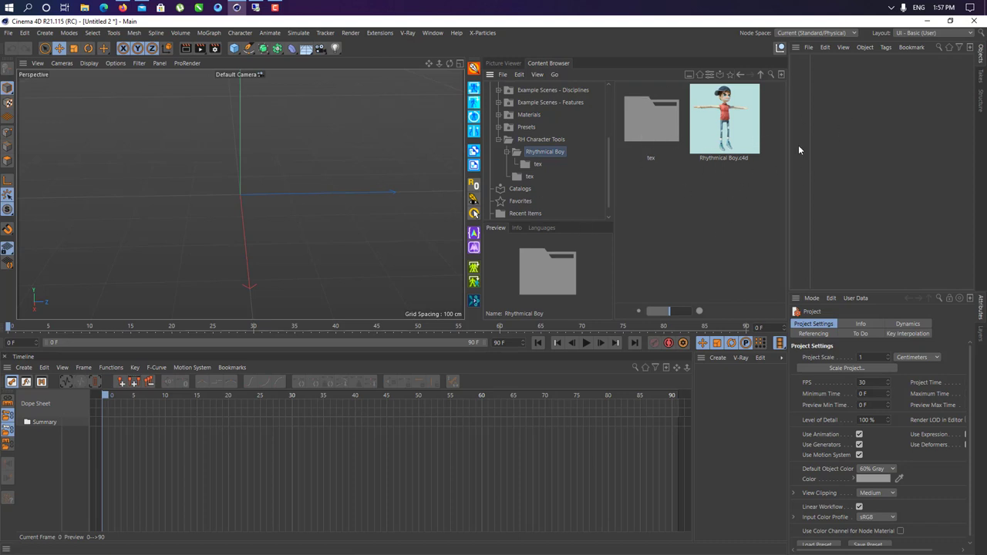
{"action": "double_click", "coordinate": [756, 132]}
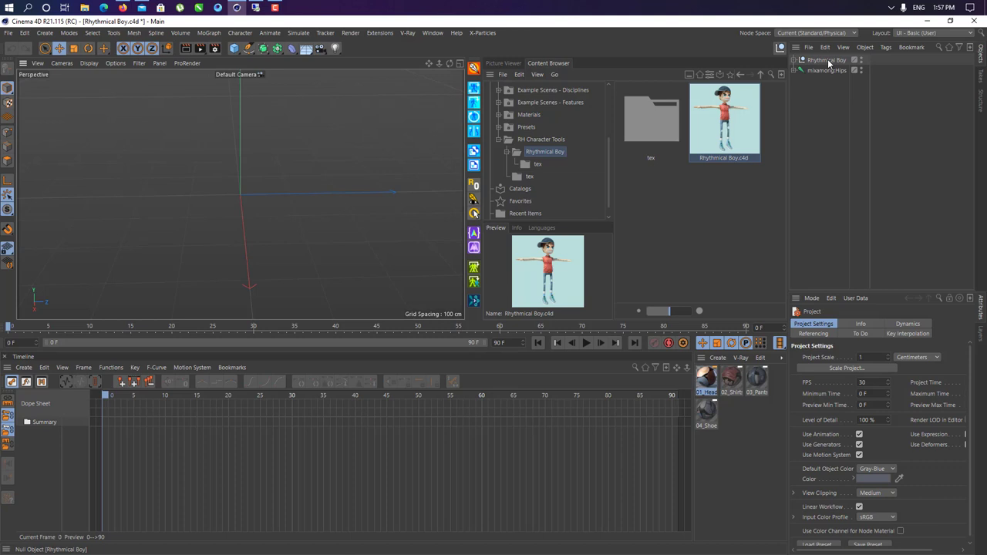
Select the character's shirt, frame the view on it and zoom in and out
{"action": "left_click", "coordinate": [233, 183]}
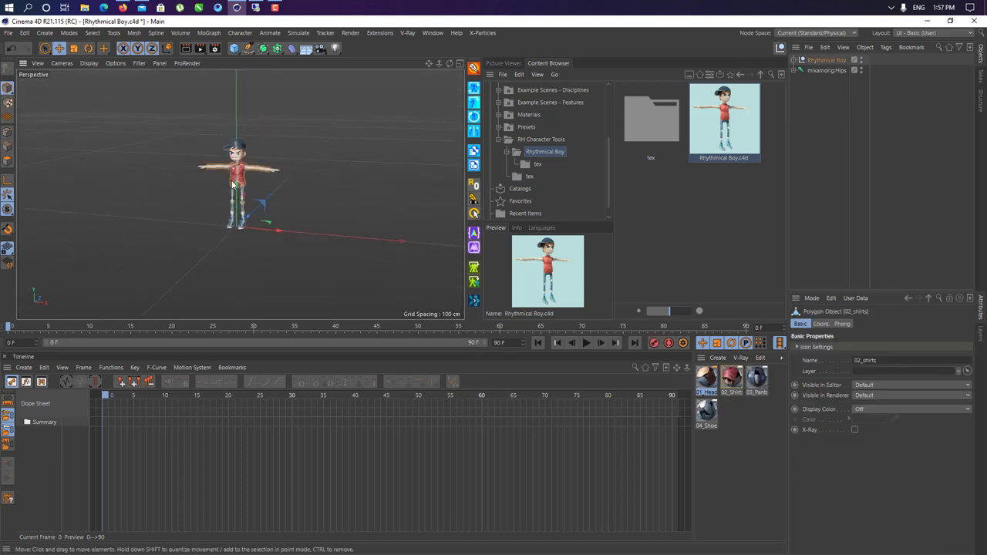
{"action": "key", "text": "o"}
{"action": "scroll", "coordinate": [271, 166], "scroll_direction": "down", "scroll_amount": 3}
{"action": "scroll", "coordinate": [277, 154], "scroll_direction": "down", "scroll_amount": 2}
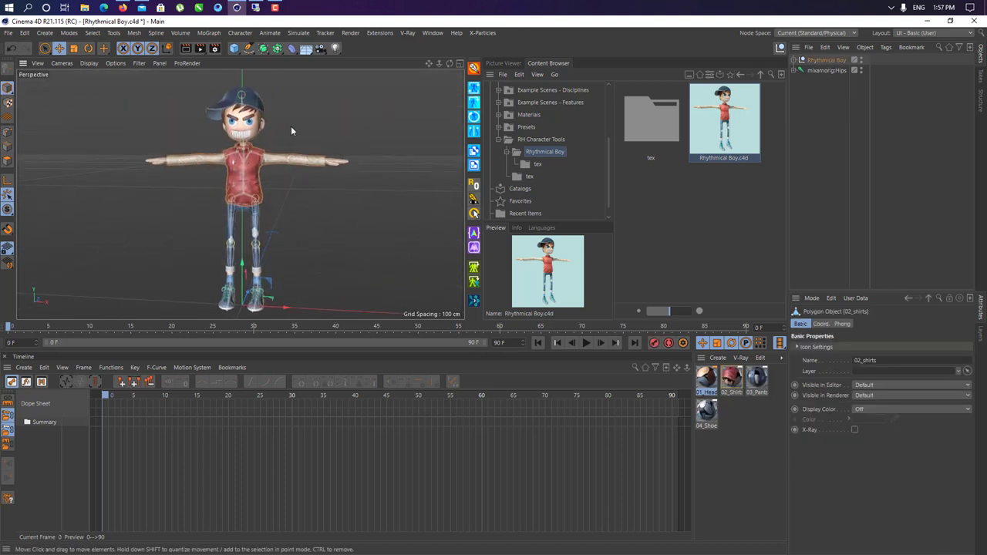
{"action": "scroll", "coordinate": [290, 131], "scroll_direction": "up", "scroll_amount": 4}
{"action": "scroll", "coordinate": [260, 240], "scroll_direction": "down", "scroll_amount": 2}
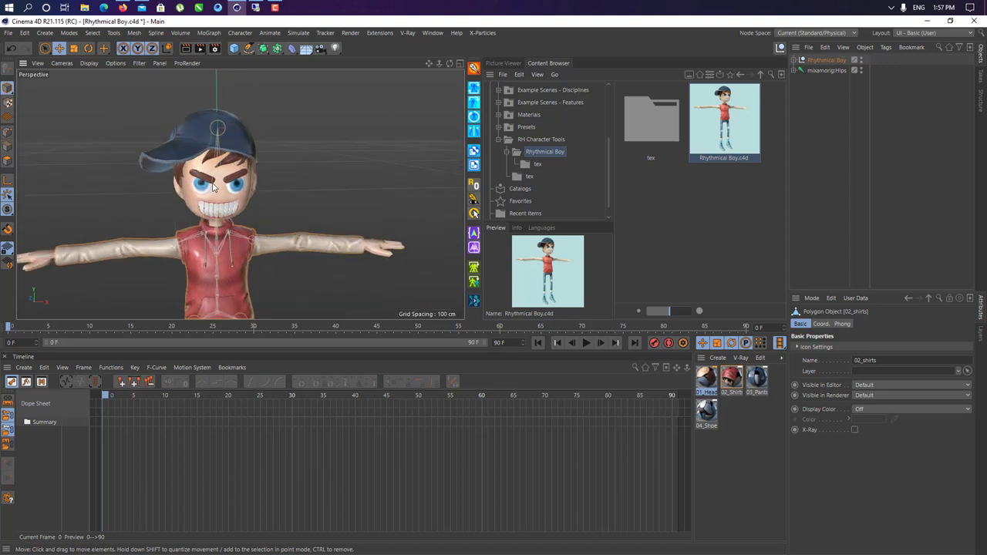
Orbit down toward the legs and feet and zoom to inspect them
{"action": "mouse_move", "coordinate": [207, 176]}
{"action": "left_mouse_down", "text": "alt"}
{"action": "mouse_move", "coordinate": [235, 125]}
{"action": "mouse_move", "coordinate": [243, 213]}
{"action": "mouse_move", "coordinate": [276, 179]}
{"action": "mouse_move", "coordinate": [310, 197]}
{"action": "mouse_move", "coordinate": [370, 197]}
{"action": "mouse_move", "coordinate": [286, 206]}
{"action": "mouse_move", "coordinate": [265, 175]}
{"action": "mouse_move", "coordinate": [280, 193]}
{"action": "mouse_move", "coordinate": [330, 204]}
{"action": "mouse_move", "coordinate": [350, 146]}
{"action": "mouse_move", "coordinate": [298, 174]}
{"action": "mouse_move", "coordinate": [307, 191]}
{"action": "left_mouse_up", "text": "alt"}
{"action": "scroll", "coordinate": [224, 155], "scroll_direction": "down", "scroll_amount": 3}
{"action": "scroll", "coordinate": [243, 214], "scroll_direction": "down", "scroll_amount": 2}
{"action": "scroll", "coordinate": [370, 197], "scroll_direction": "up", "scroll_amount": 5}
{"action": "scroll", "coordinate": [370, 197], "scroll_direction": "up", "scroll_amount": 2}
{"action": "scroll", "coordinate": [264, 176], "scroll_direction": "down", "scroll_amount": 2}
{"action": "scroll", "coordinate": [263, 173], "scroll_direction": "down", "scroll_amount": 3}
{"action": "scroll", "coordinate": [263, 172], "scroll_direction": "down", "scroll_amount": 3}
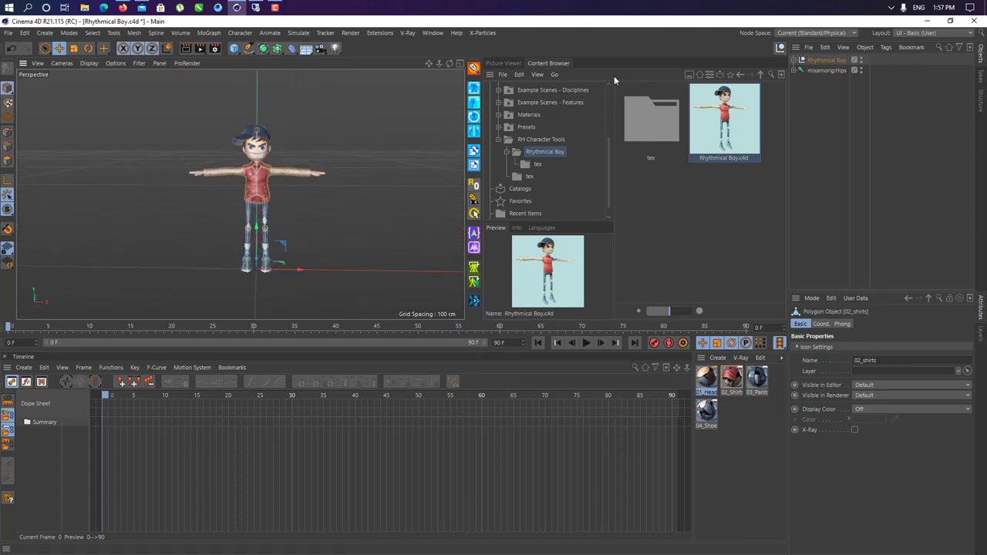
Load Mixamo Controller v1.03 from the RH Character Tools folder into the scene
{"action": "left_click", "coordinate": [761, 74]}
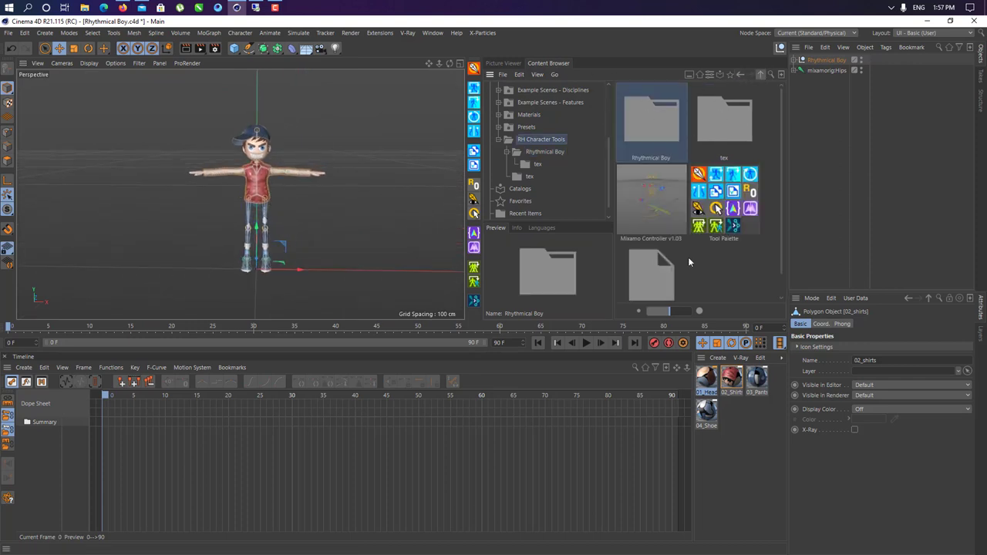
{"action": "left_click_drag", "start_coordinate": [324, 224], "coordinate": [255, 228], "text": "alt"}
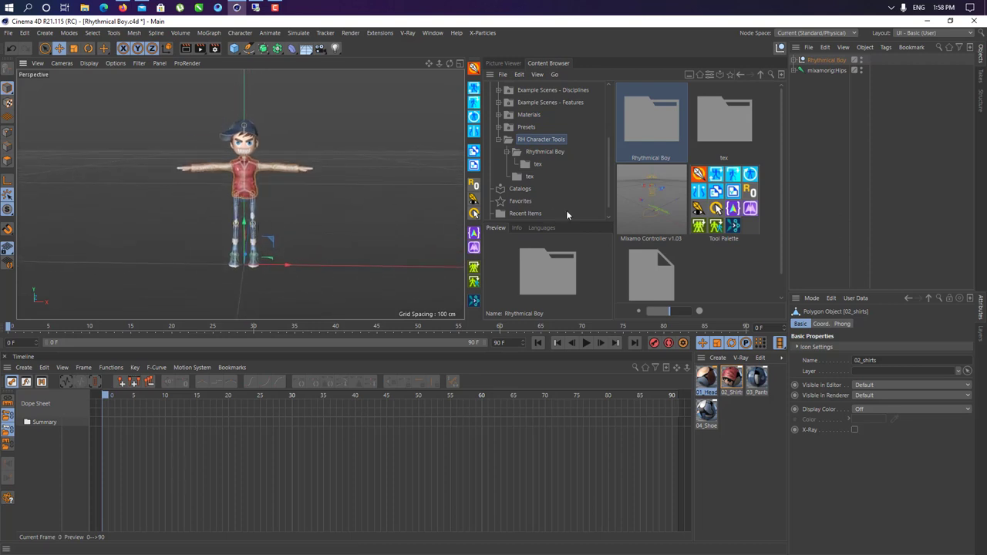
{"action": "double_click", "coordinate": [659, 206]}
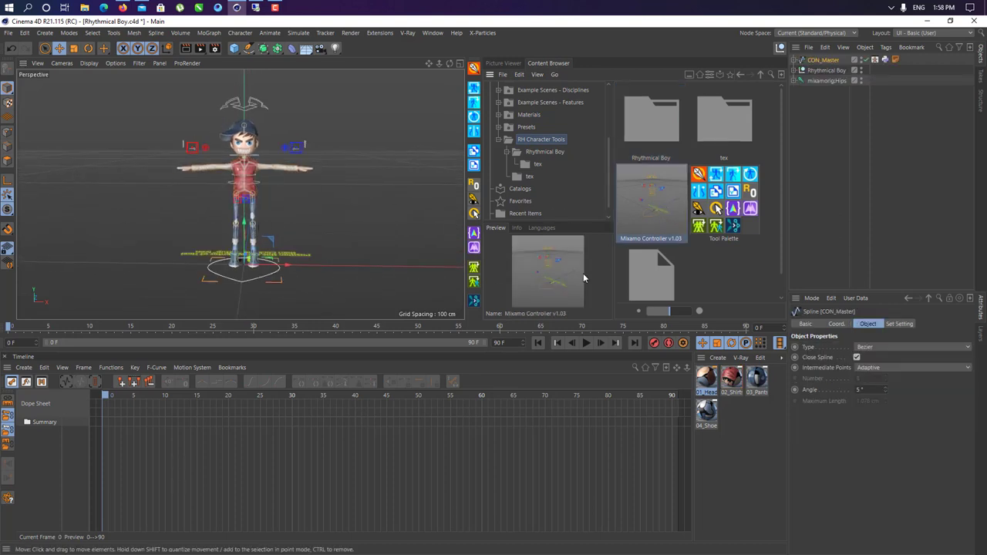
{"action": "scroll", "coordinate": [671, 248], "scroll_direction": "down", "scroll_amount": 1}
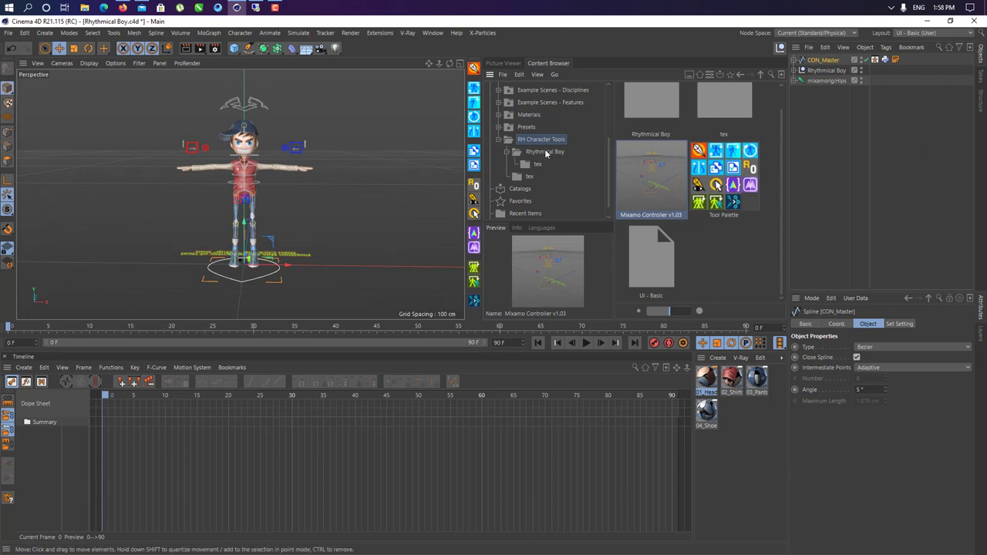
Orbit to a three-quarter view and inspect the left hand control
{"action": "left_click_drag", "start_coordinate": [246, 168], "coordinate": [245, 167], "text": "alt"}
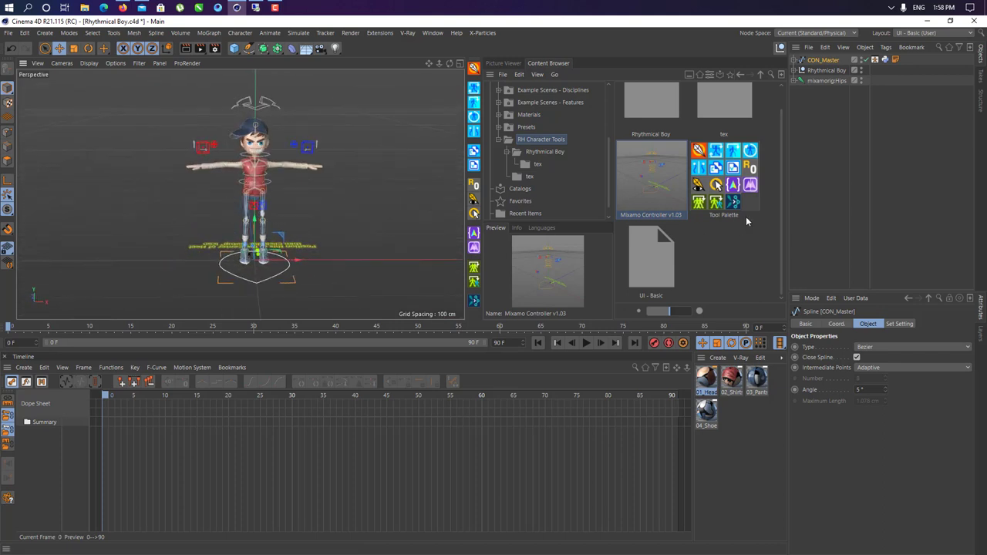
{"action": "mouse_move", "coordinate": [297, 216]}
{"action": "left_mouse_down", "text": "alt"}
{"action": "mouse_move", "coordinate": [275, 148]}
{"action": "mouse_move", "coordinate": [370, 190]}
{"action": "mouse_move", "coordinate": [322, 115]}
{"action": "mouse_move", "coordinate": [350, 161]}
{"action": "mouse_move", "coordinate": [305, 233]}
{"action": "mouse_move", "coordinate": [358, 220]}
{"action": "mouse_move", "coordinate": [349, 202]}
{"action": "left_mouse_up", "text": "alt"}
{"action": "left_click", "coordinate": [339, 147]}
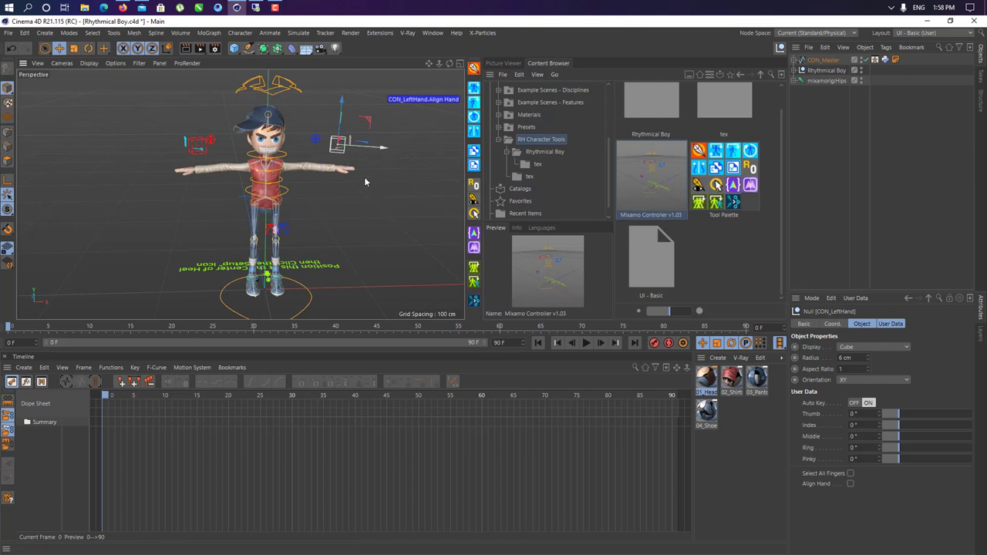
{"action": "left_click", "coordinate": [878, 77]}
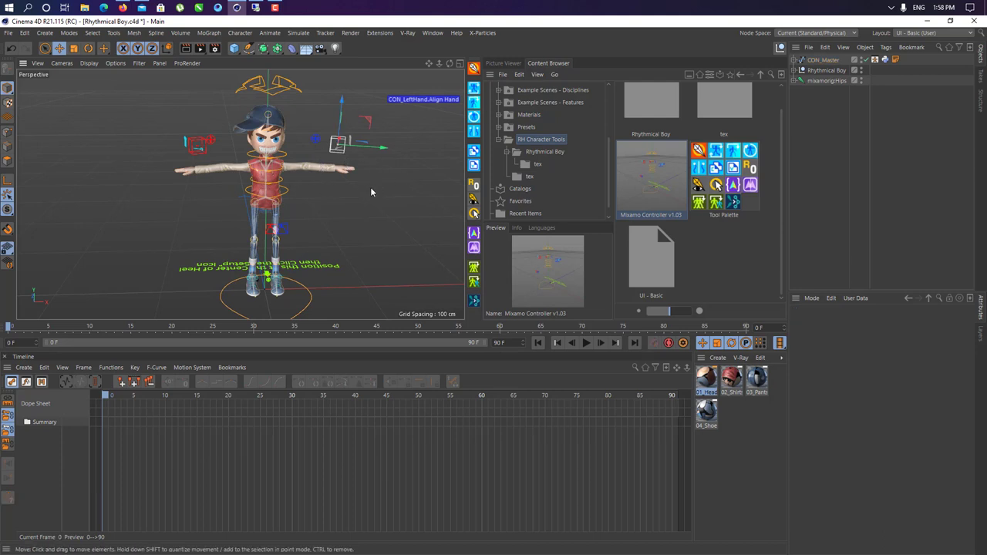
Select CON_Master and run the Mixamo Controller SetUp on the character
{"action": "left_click", "coordinate": [808, 60]}
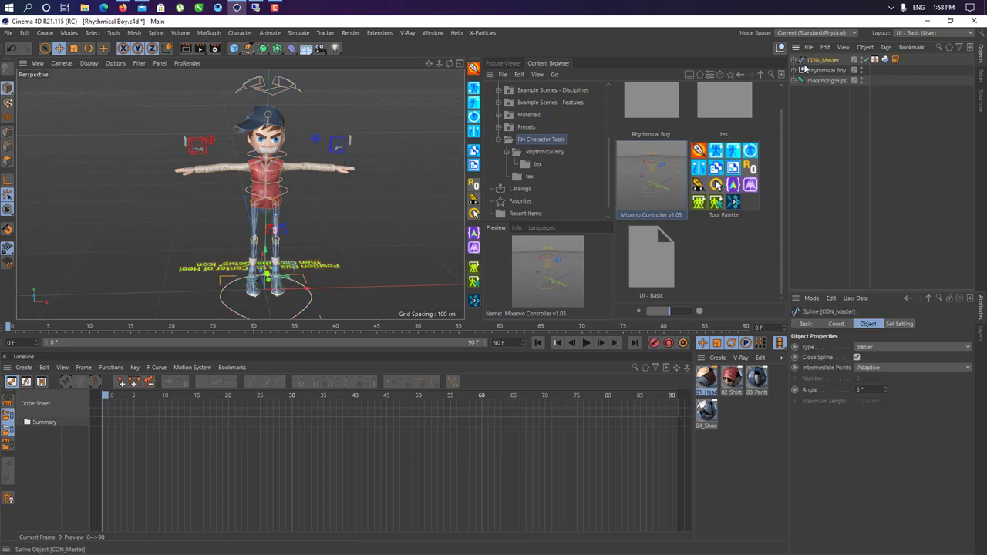
{"action": "left_click", "coordinate": [474, 68]}
{"action": "mouse_move", "coordinate": [359, 209]}
{"action": "left_mouse_down", "text": "alt"}
{"action": "mouse_move", "coordinate": [245, 187]}
{"action": "mouse_move", "coordinate": [287, 209]}
{"action": "mouse_move", "coordinate": [437, 154]}
{"action": "mouse_move", "coordinate": [373, 206]}
{"action": "mouse_move", "coordinate": [347, 260]}
{"action": "mouse_move", "coordinate": [317, 246]}
{"action": "left_mouse_up", "text": "alt"}
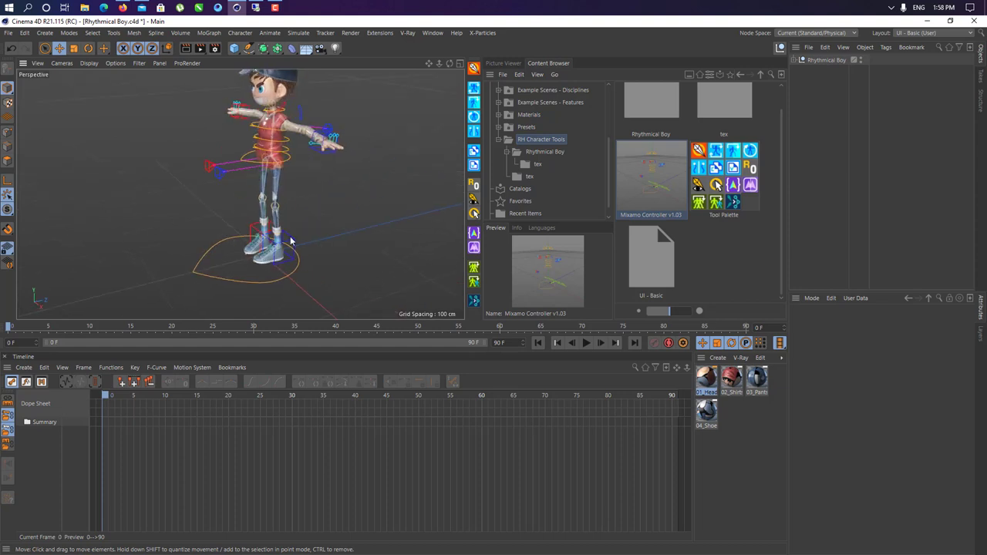
Select the left foot controller and frame both sneakers from a higher front angle
{"action": "left_click", "coordinate": [292, 241]}
{"action": "scroll", "coordinate": [324, 262], "scroll_direction": "up", "scroll_amount": 3}
{"action": "scroll", "coordinate": [326, 220], "scroll_direction": "up", "scroll_amount": 2}
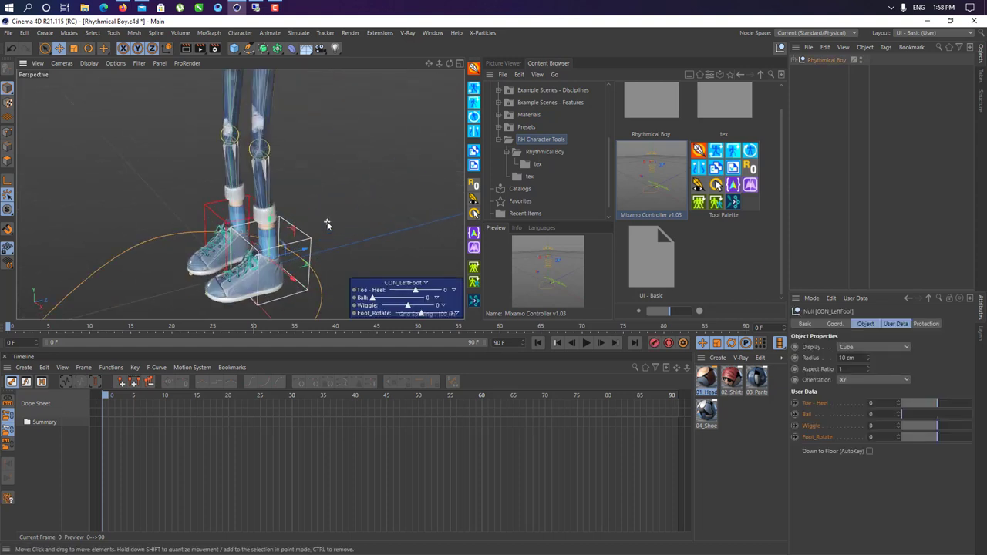
{"action": "left_click_drag", "start_coordinate": [319, 216], "coordinate": [242, 183], "text": "alt"}
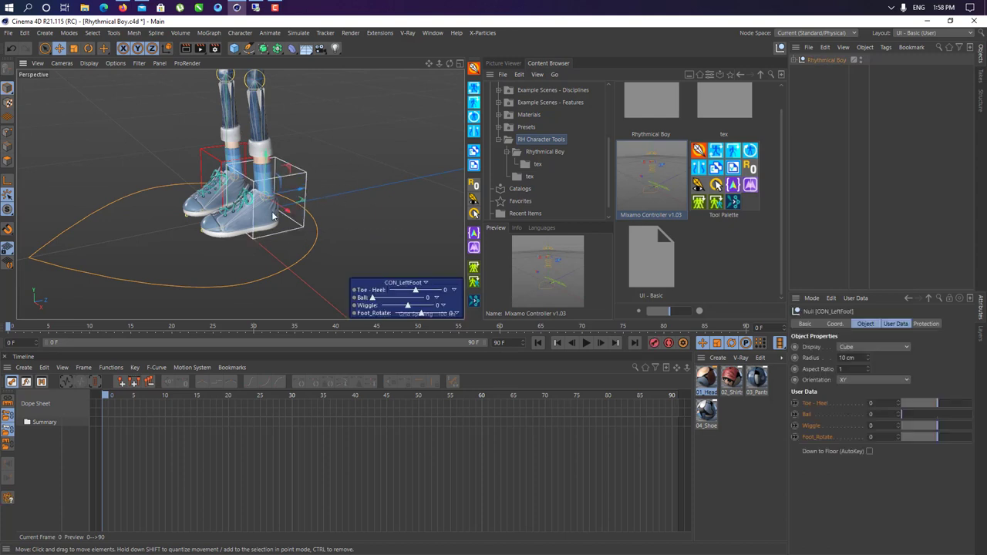
{"action": "mouse_move", "coordinate": [312, 182]}
{"action": "left_mouse_down", "text": "alt"}
{"action": "mouse_move", "coordinate": [373, 201]}
{"action": "mouse_move", "coordinate": [267, 194]}
{"action": "left_mouse_up", "text": "alt"}
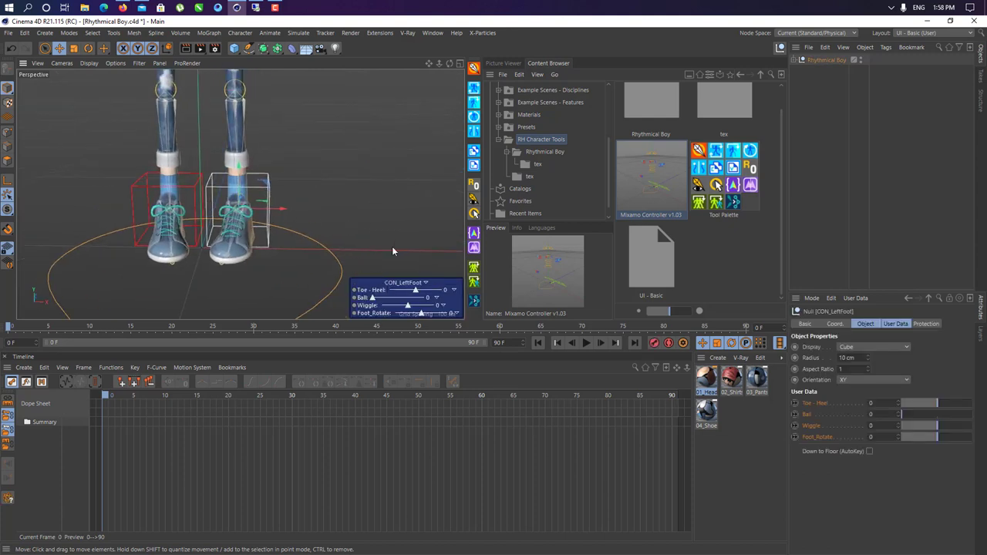
{"action": "left_click_drag", "start_coordinate": [392, 252], "coordinate": [409, 213], "text": "alt"}
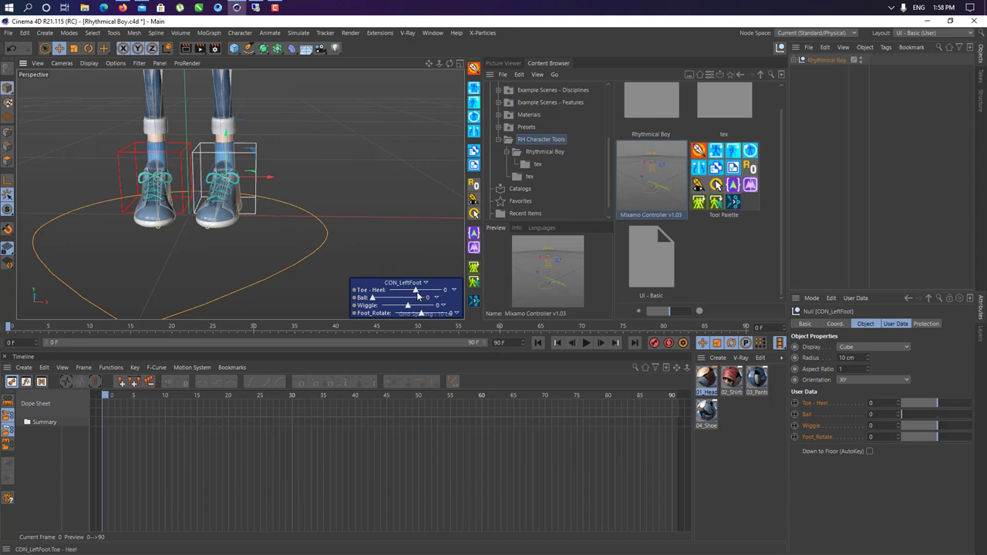
Raise the left foot and tilt it to Toe-Heel 25, Ball 36, Wiggle 26
{"action": "mouse_move", "coordinate": [418, 295]}
{"action": "left_mouse_down"}
{"action": "mouse_move", "coordinate": [432, 300]}
{"action": "mouse_move", "coordinate": [388, 301]}
{"action": "mouse_move", "coordinate": [396, 315]}
{"action": "mouse_move", "coordinate": [417, 314]}
{"action": "left_mouse_up"}
{"action": "mouse_move", "coordinate": [227, 162]}
{"action": "left_mouse_down"}
{"action": "mouse_move", "coordinate": [236, 178]}
{"action": "mouse_move", "coordinate": [232, 85]}
{"action": "left_mouse_up"}
{"action": "mouse_move", "coordinate": [216, 139]}
{"action": "left_mouse_down", "text": "alt"}
{"action": "mouse_move", "coordinate": [198, 238]}
{"action": "mouse_move", "coordinate": [216, 239]}
{"action": "left_mouse_up", "text": "alt"}
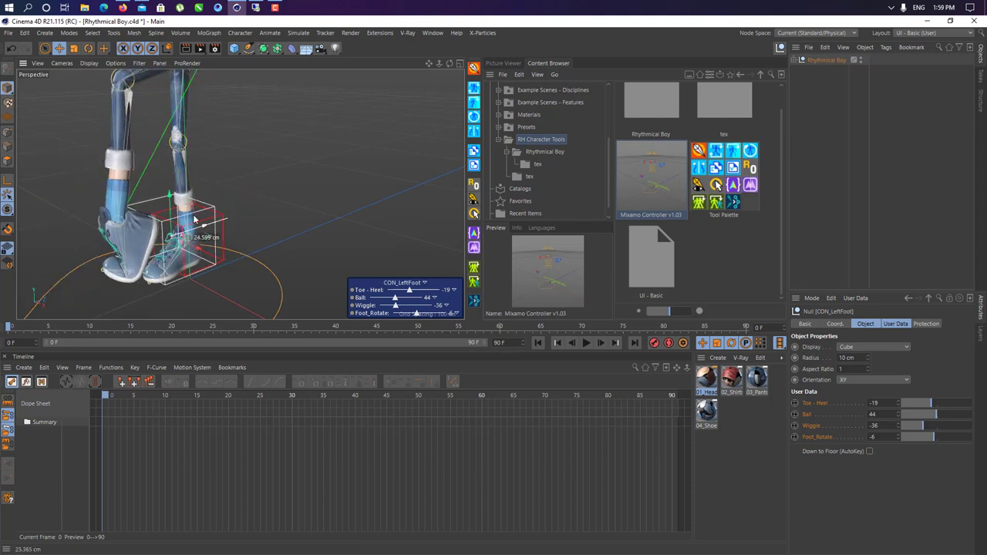
{"action": "mouse_move", "coordinate": [409, 289]}
{"action": "left_mouse_down"}
{"action": "mouse_move", "coordinate": [398, 290]}
{"action": "mouse_move", "coordinate": [432, 290]}
{"action": "mouse_move", "coordinate": [419, 291]}
{"action": "mouse_move", "coordinate": [419, 314]}
{"action": "mouse_move", "coordinate": [395, 299]}
{"action": "left_mouse_up"}
Select the right shoulder controller and switch to Rotate to turn the right arm
{"action": "scroll", "coordinate": [337, 231], "scroll_direction": "down", "scroll_amount": 3}
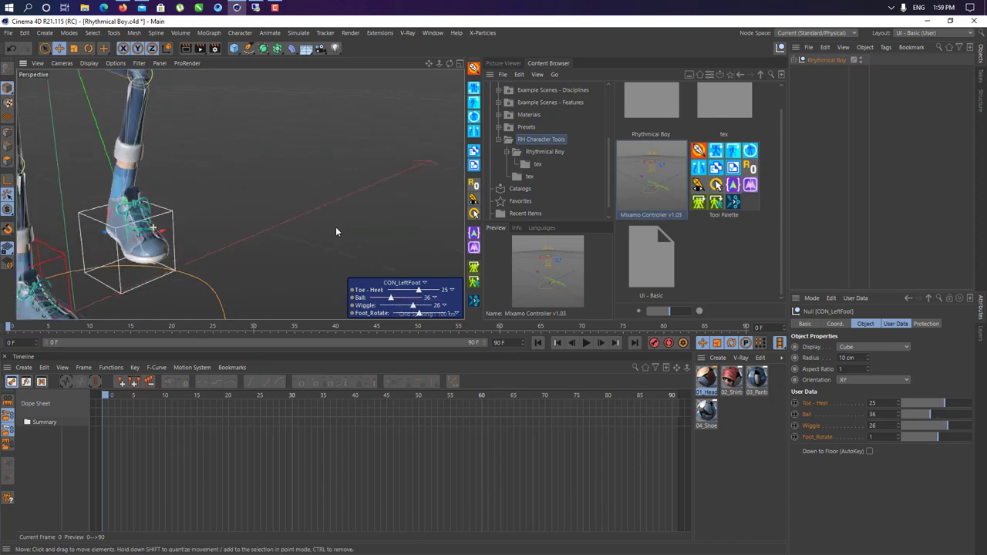
{"action": "scroll", "coordinate": [320, 235], "scroll_direction": "down", "scroll_amount": 3}
{"action": "mouse_move", "coordinate": [319, 235]}
{"action": "left_mouse_down", "text": "alt"}
{"action": "mouse_move", "coordinate": [294, 240]}
{"action": "mouse_move", "coordinate": [261, 219]}
{"action": "mouse_move", "coordinate": [259, 231]}
{"action": "left_mouse_up", "text": "alt"}
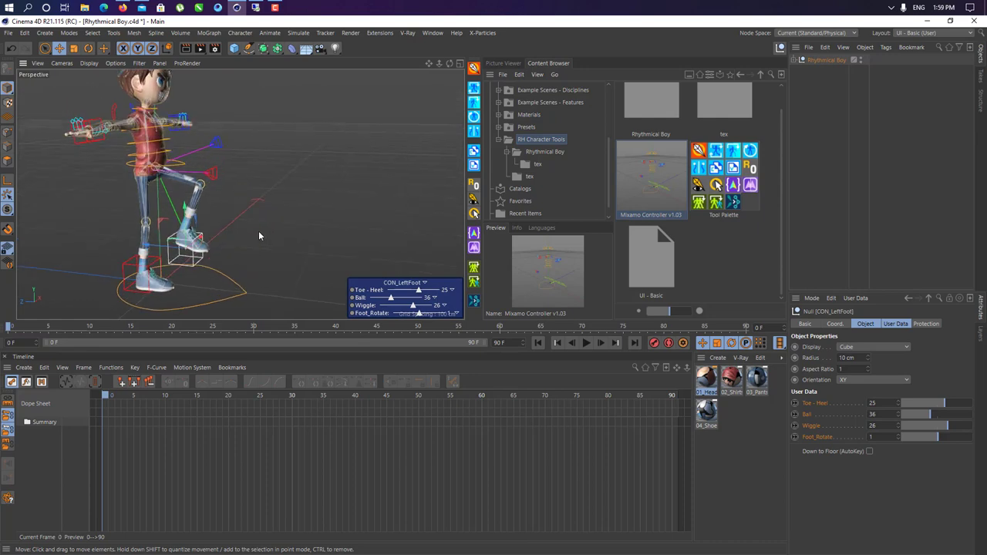
{"action": "left_click_drag", "start_coordinate": [30, 152], "coordinate": [104, 129], "text": "alt"}
{"action": "left_click", "coordinate": [89, 131]}
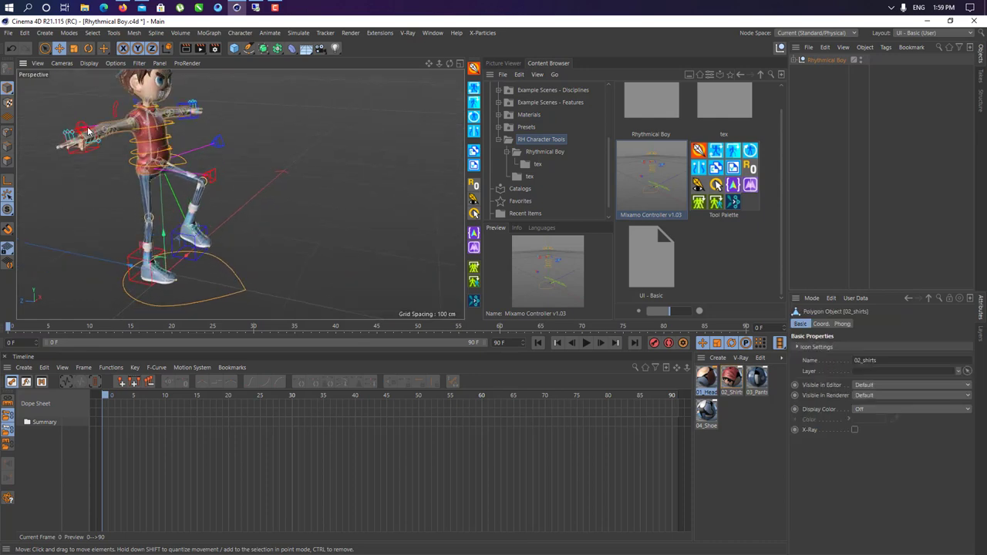
{"action": "left_click", "coordinate": [112, 108]}
{"action": "mouse_move", "coordinate": [112, 108]}
{"action": "left_mouse_down", "text": "alt"}
{"action": "mouse_move", "coordinate": [305, 134]}
{"action": "mouse_move", "coordinate": [244, 150]}
{"action": "mouse_move", "coordinate": [216, 106]}
{"action": "mouse_move", "coordinate": [256, 142]}
{"action": "mouse_move", "coordinate": [351, 179]}
{"action": "mouse_move", "coordinate": [260, 214]}
{"action": "mouse_move", "coordinate": [243, 197]}
{"action": "left_mouse_up", "text": "alt"}
{"action": "key", "text": "r"}
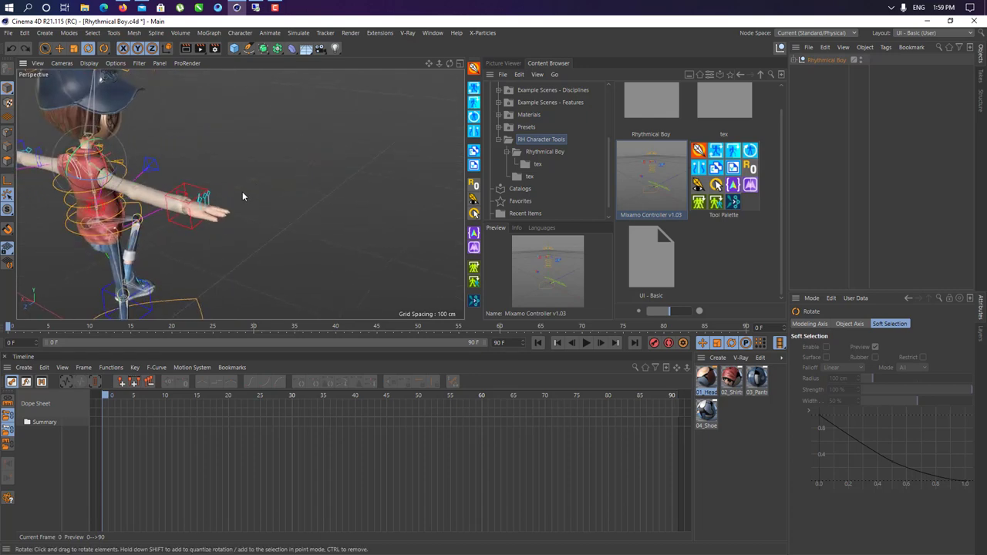
Curl the right index, middle (106°) and ring fingers at their middle joints
{"action": "key", "text": "e"}
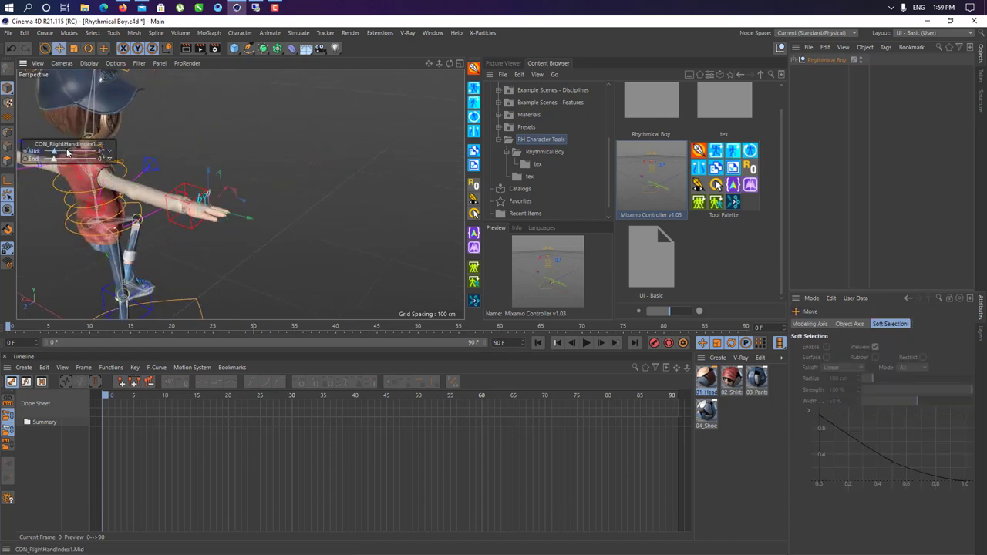
{"action": "left_click_drag", "start_coordinate": [67, 152], "coordinate": [59, 157]}
{"action": "mouse_move", "coordinate": [157, 189]}
{"action": "left_mouse_down", "text": "alt"}
{"action": "mouse_move", "coordinate": [147, 201]}
{"action": "mouse_move", "coordinate": [190, 222]}
{"action": "left_mouse_up", "text": "alt"}
{"action": "scroll", "coordinate": [155, 228], "scroll_direction": "up", "scroll_amount": 5}
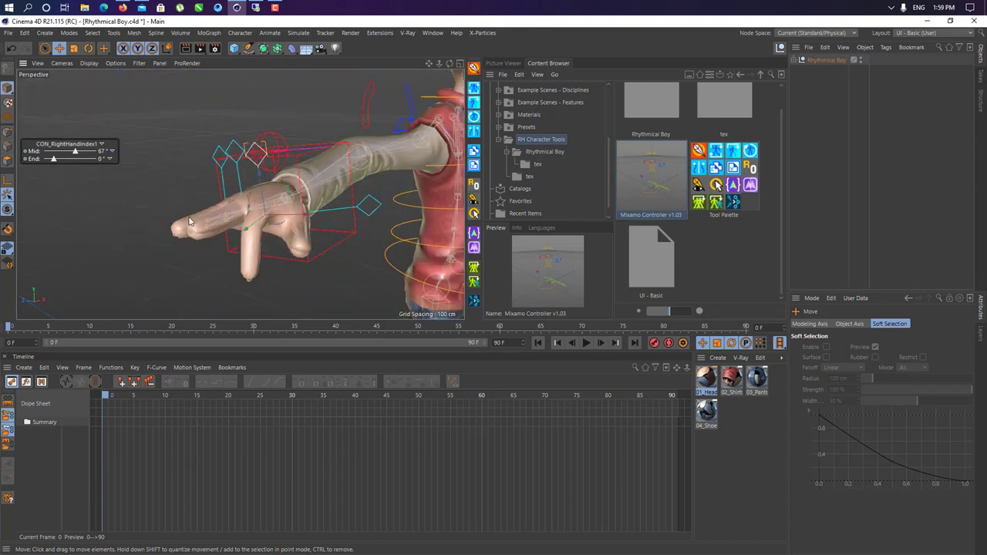
{"action": "left_click", "coordinate": [233, 148]}
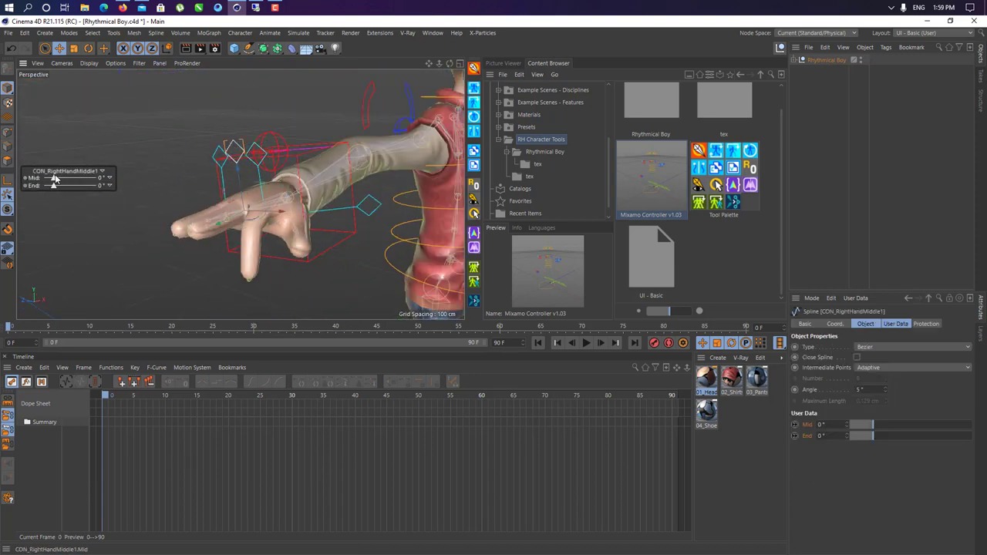
{"action": "left_click_drag", "start_coordinate": [53, 177], "coordinate": [85, 185]}
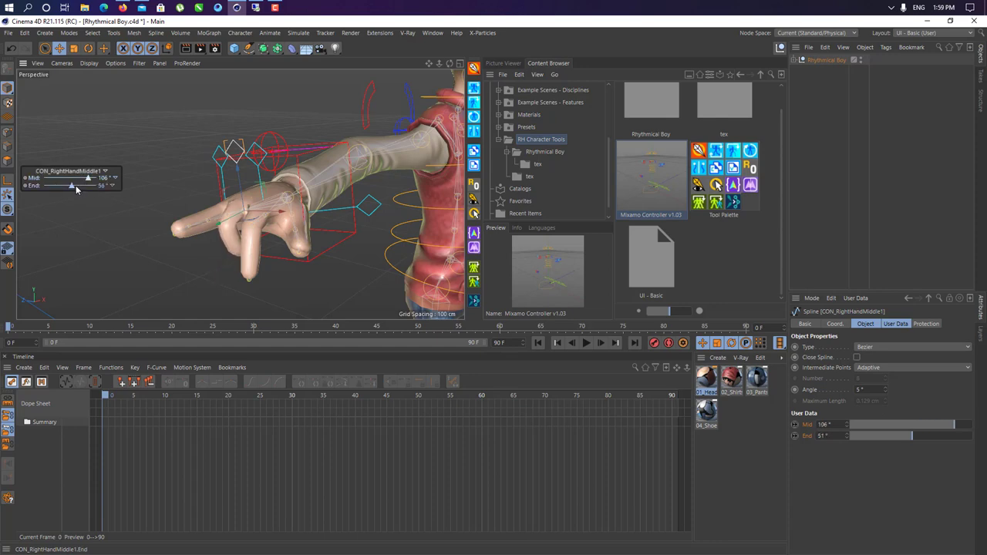
{"action": "left_click", "coordinate": [221, 155]}
{"action": "mouse_move", "coordinate": [55, 206]}
{"action": "left_mouse_down"}
{"action": "mouse_move", "coordinate": [96, 206]}
{"action": "mouse_move", "coordinate": [74, 215]}
{"action": "mouse_move", "coordinate": [88, 218]}
{"action": "left_mouse_up"}
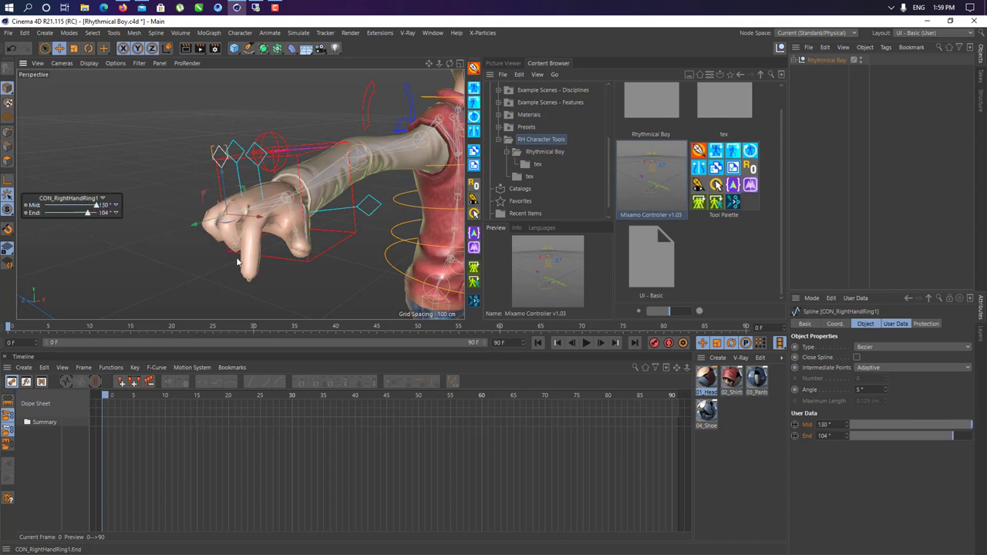
Curl the right index fingertip to 130° and the thumb to Mid 88°, End 72°
{"action": "left_click", "coordinate": [255, 165]}
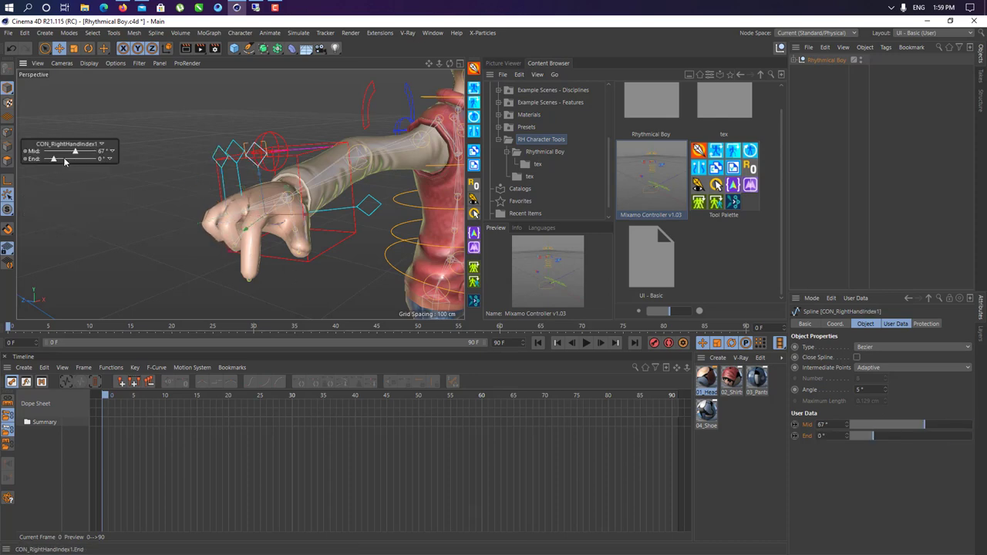
{"action": "left_click_drag", "start_coordinate": [54, 159], "coordinate": [108, 167]}
{"action": "left_click_drag", "start_coordinate": [178, 239], "coordinate": [219, 246], "text": "alt"}
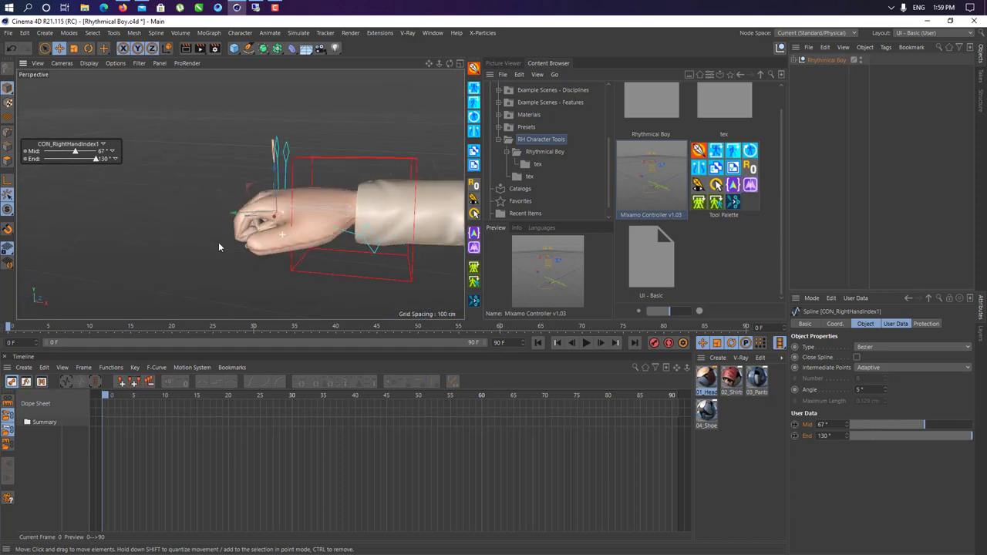
{"action": "left_click", "coordinate": [371, 248]}
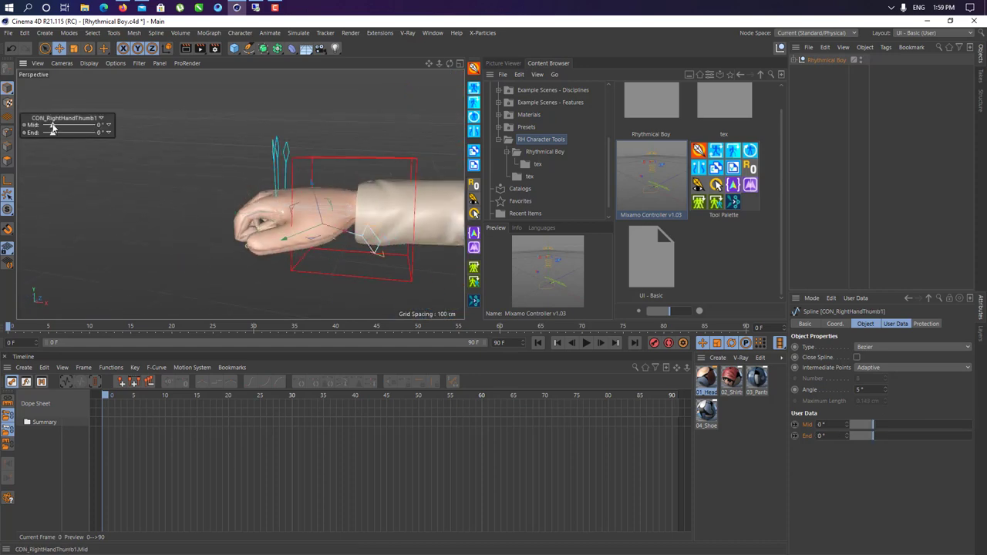
{"action": "mouse_move", "coordinate": [53, 125]}
{"action": "left_mouse_down"}
{"action": "mouse_move", "coordinate": [81, 125]}
{"action": "mouse_move", "coordinate": [76, 133]}
{"action": "left_mouse_up"}
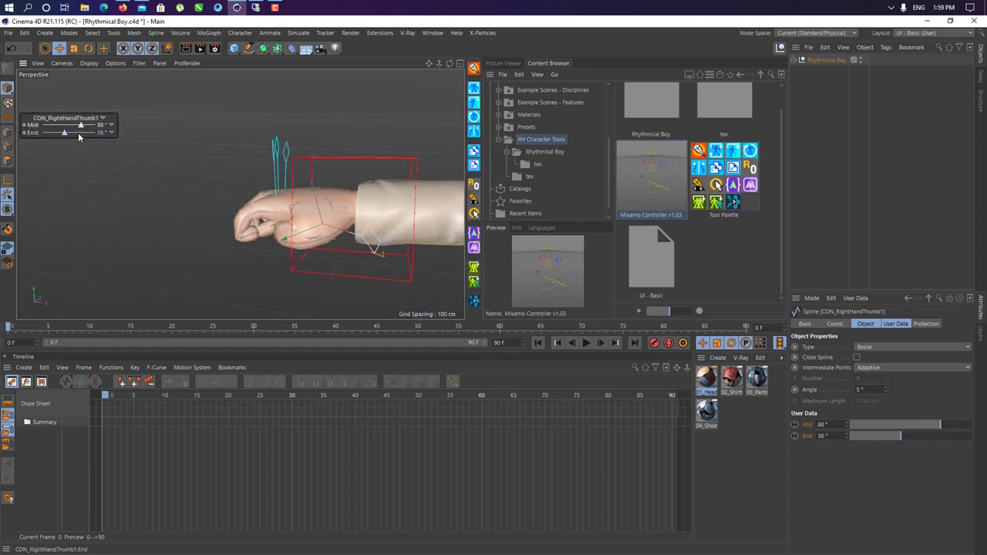
{"action": "mouse_move", "coordinate": [332, 224]}
{"action": "left_mouse_down", "text": "alt"}
{"action": "mouse_move", "coordinate": [366, 200]}
{"action": "mouse_move", "coordinate": [301, 222]}
{"action": "mouse_move", "coordinate": [80, 177]}
{"action": "left_mouse_up", "text": "alt"}
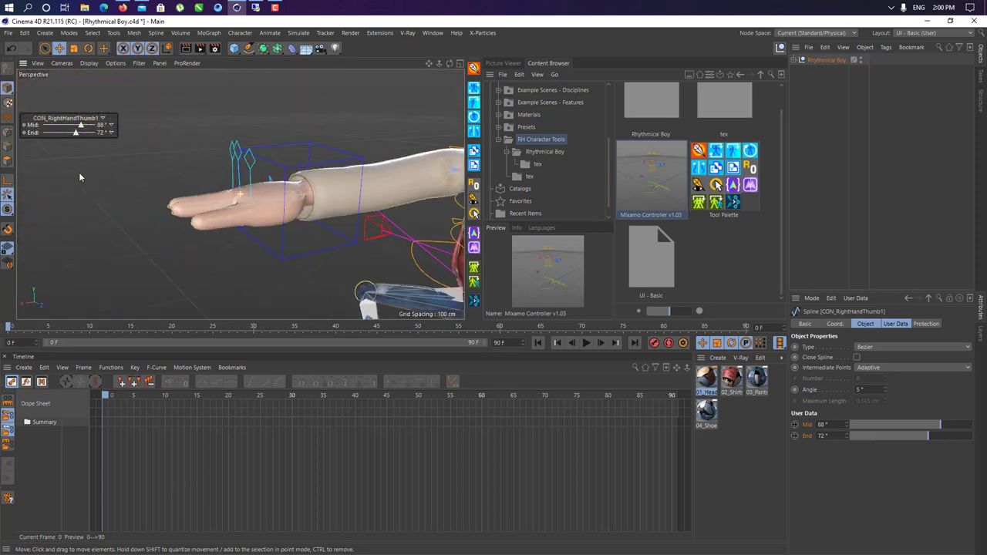
Curl the left index finger down at its middle and tip joints
{"action": "left_click", "coordinate": [233, 148]}
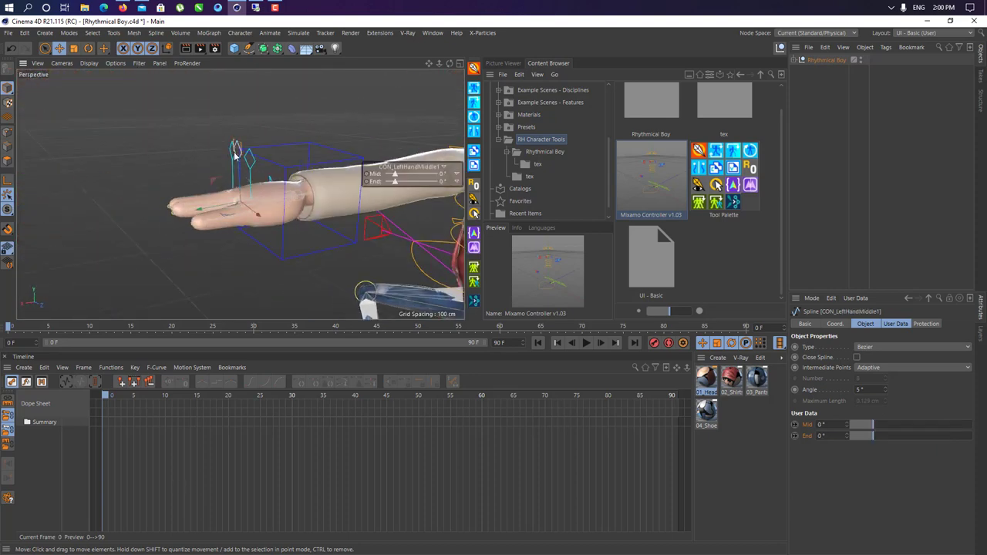
{"action": "left_click", "coordinate": [231, 151]}
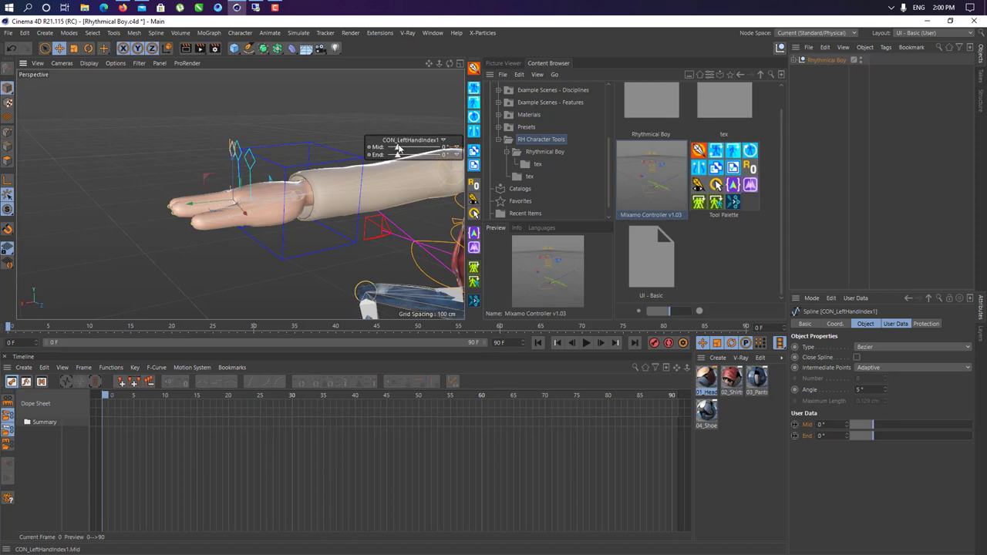
{"action": "left_click_drag", "start_coordinate": [398, 148], "coordinate": [445, 154]}
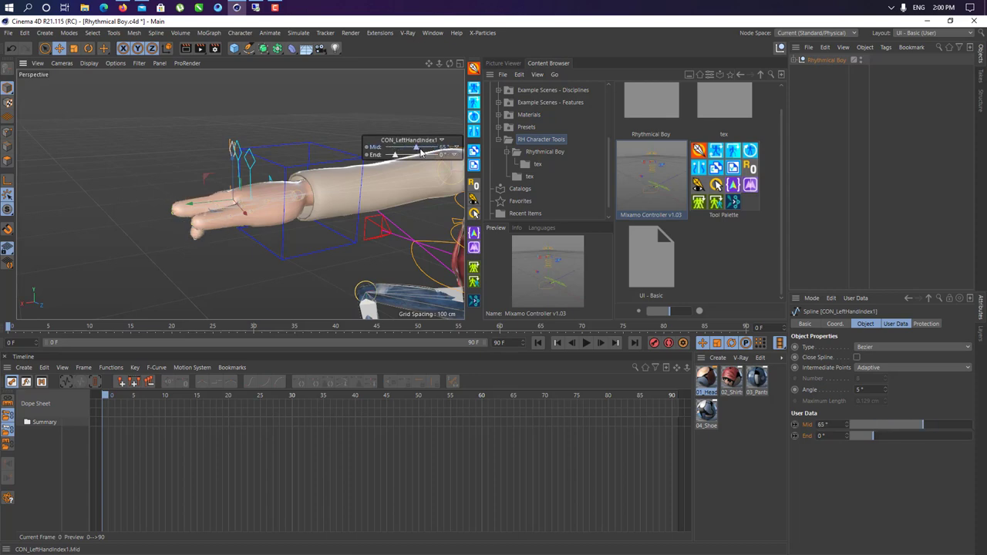
{"action": "left_click_drag", "start_coordinate": [323, 174], "coordinate": [254, 154], "text": "alt"}
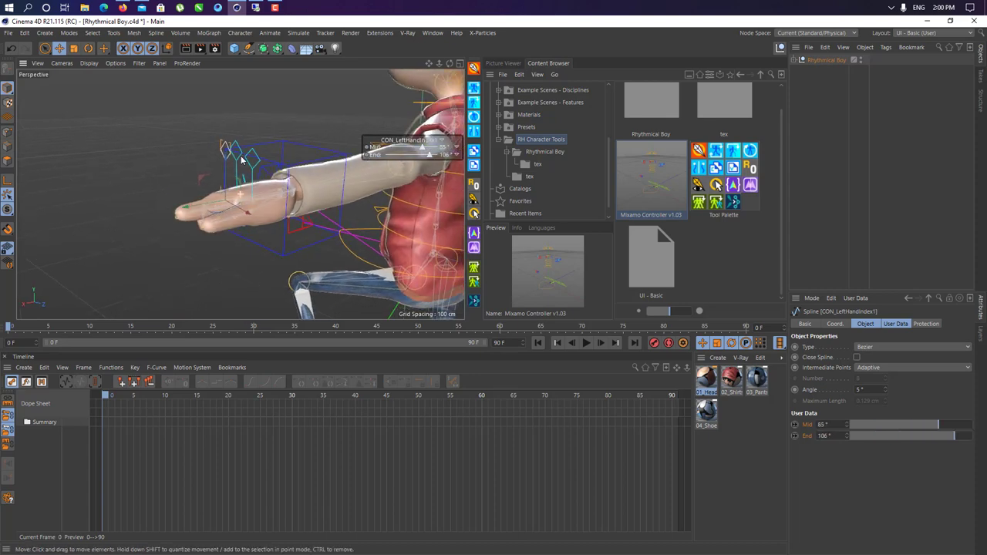
Curl the left middle and ring fingers, the ring finger to Mid 93°, End 125°
{"action": "left_click", "coordinate": [249, 150]}
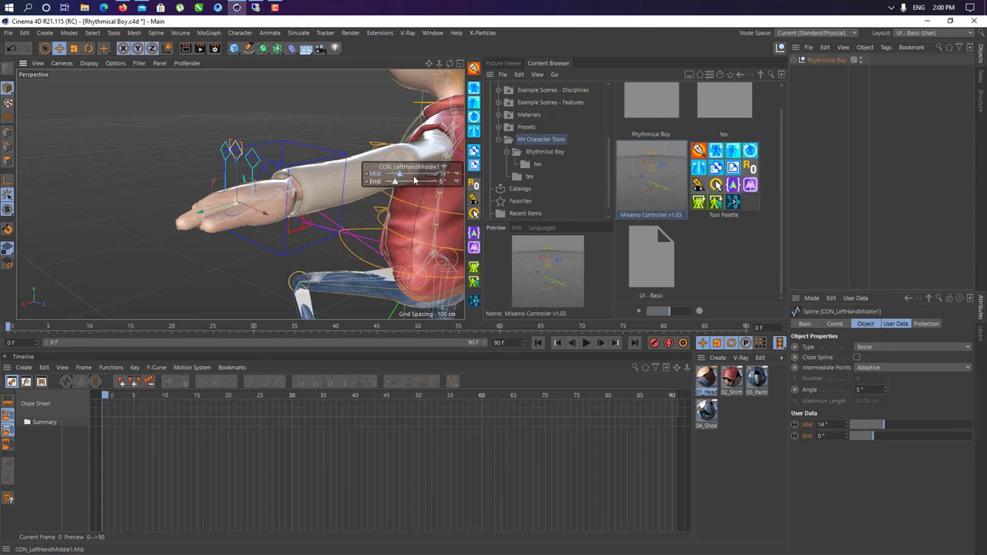
{"action": "left_click_drag", "start_coordinate": [414, 180], "coordinate": [436, 179]}
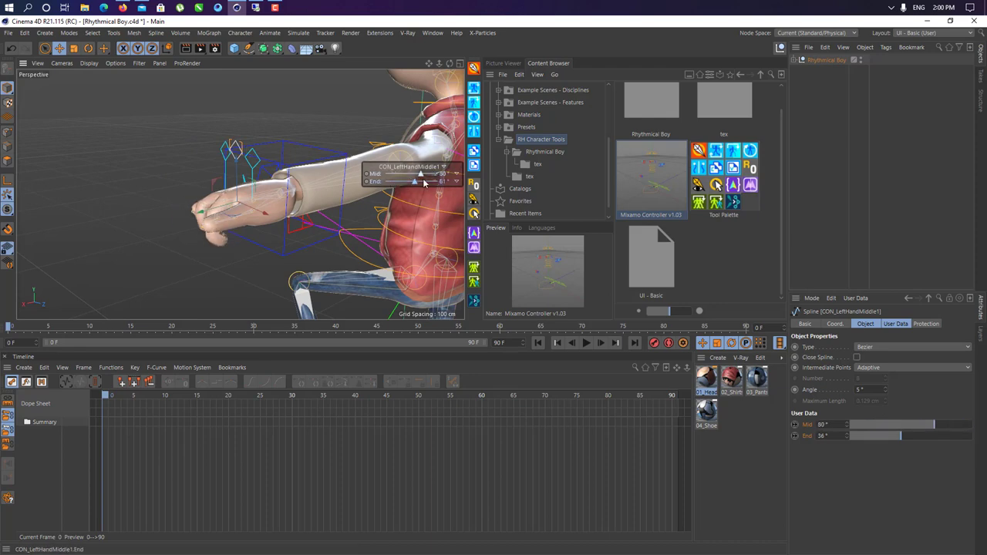
{"action": "left_click", "coordinate": [254, 156]}
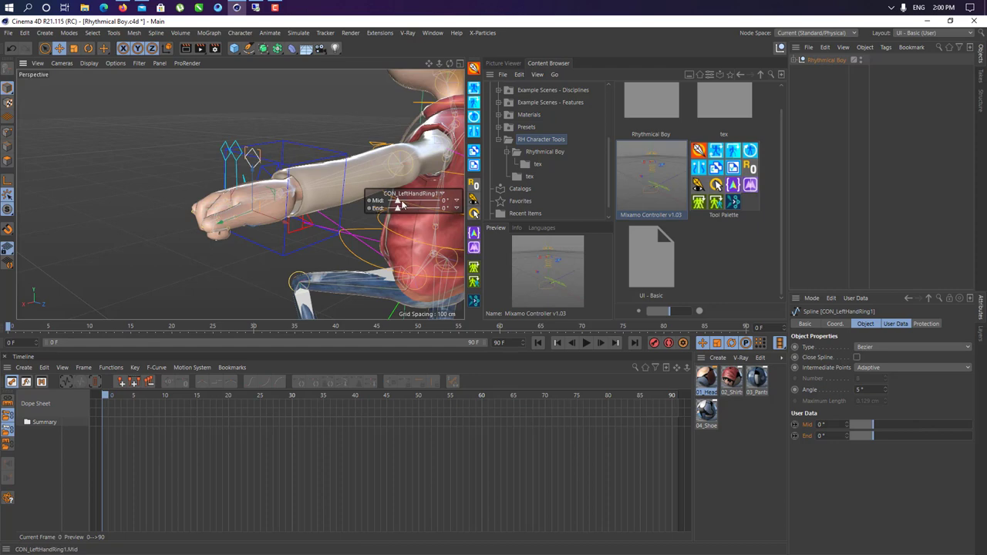
{"action": "left_click_drag", "start_coordinate": [415, 204], "coordinate": [441, 211]}
{"action": "mouse_move", "coordinate": [432, 231]}
{"action": "left_mouse_down", "text": "alt"}
{"action": "mouse_move", "coordinate": [178, 181]}
{"action": "mouse_move", "coordinate": [188, 111]}
{"action": "left_mouse_up", "text": "alt"}
{"action": "left_click", "coordinate": [201, 170]}
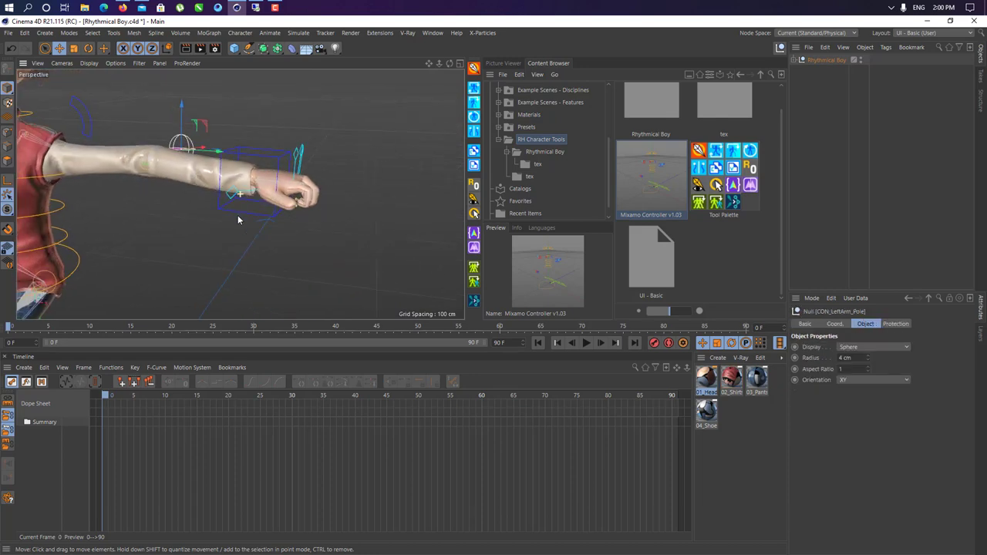
Nudge the left hand controller and rotate it to bend the wrist downward
{"action": "key", "text": "r"}
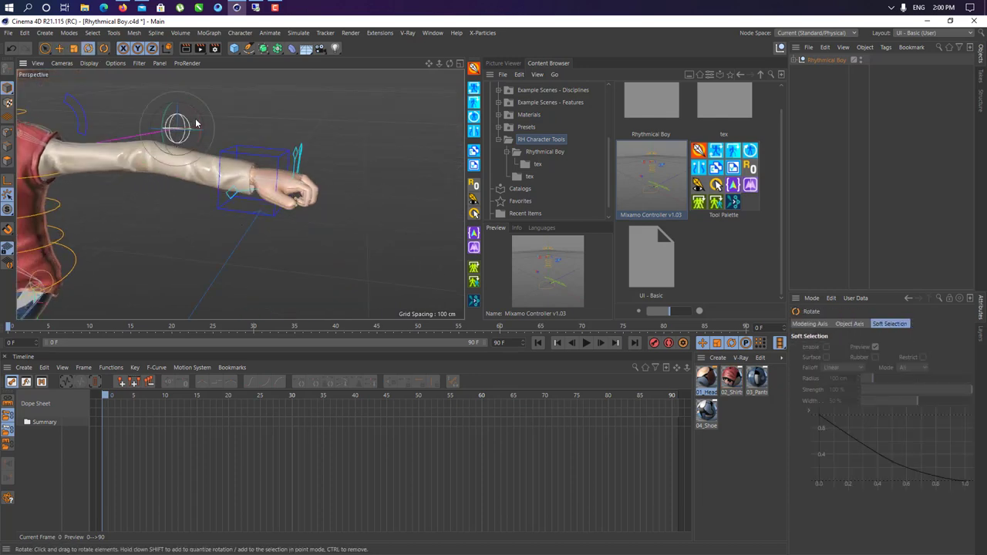
{"action": "left_click", "coordinate": [284, 159]}
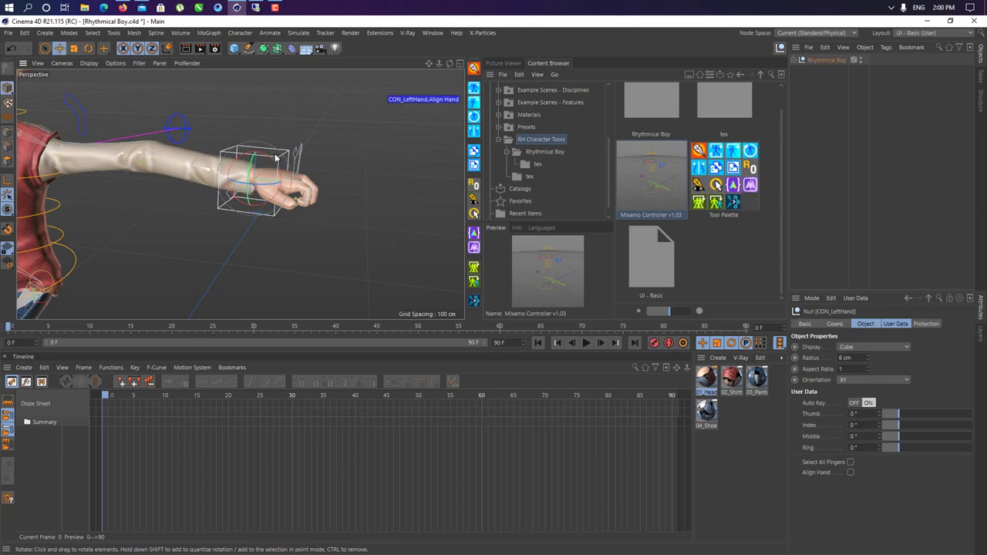
{"action": "key", "text": "e"}
{"action": "mouse_move", "coordinate": [258, 192]}
{"action": "left_mouse_down"}
{"action": "mouse_move", "coordinate": [254, 171]}
{"action": "mouse_move", "coordinate": [276, 196]}
{"action": "mouse_move", "coordinate": [272, 224]}
{"action": "left_mouse_up"}
{"action": "key", "text": "r"}
{"action": "mouse_move", "coordinate": [192, 193]}
{"action": "left_mouse_down", "text": "alt"}
{"action": "mouse_move", "coordinate": [138, 181]}
{"action": "mouse_move", "coordinate": [117, 141]}
{"action": "mouse_move", "coordinate": [230, 140]}
{"action": "mouse_move", "coordinate": [198, 122]}
{"action": "mouse_move", "coordinate": [140, 197]}
{"action": "left_mouse_up", "text": "alt"}
{"action": "left_click", "coordinate": [230, 141]}
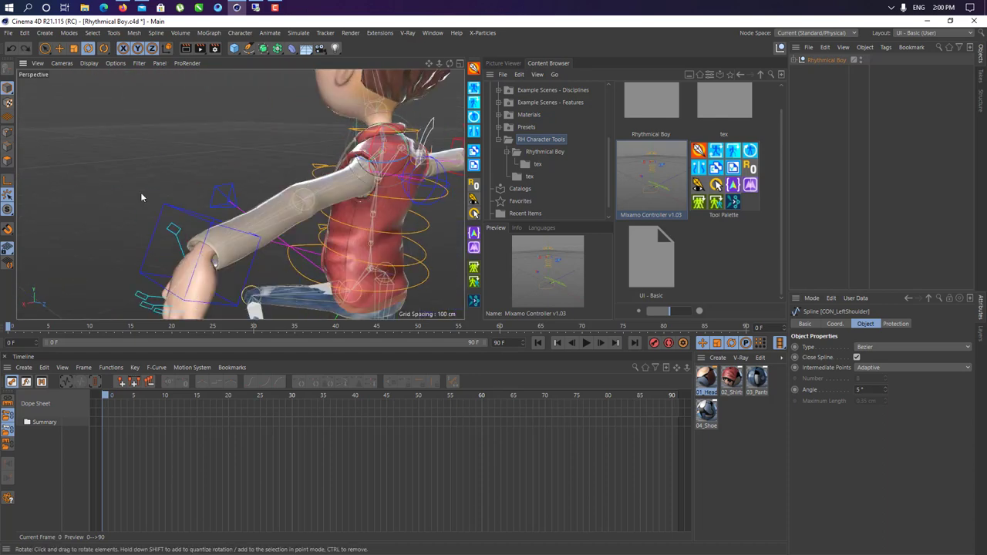
From behind, move the left knee pole controller about 31 cm to raise the knee
{"action": "left_click", "coordinate": [302, 208]}
{"action": "left_click_drag", "start_coordinate": [302, 209], "coordinate": [202, 204], "text": "alt"}
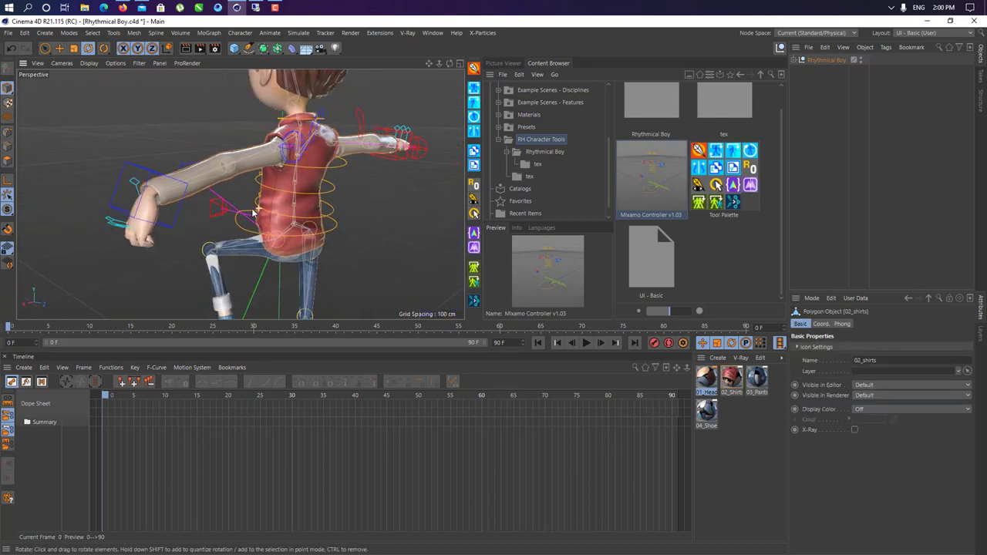
{"action": "left_click", "coordinate": [223, 175]}
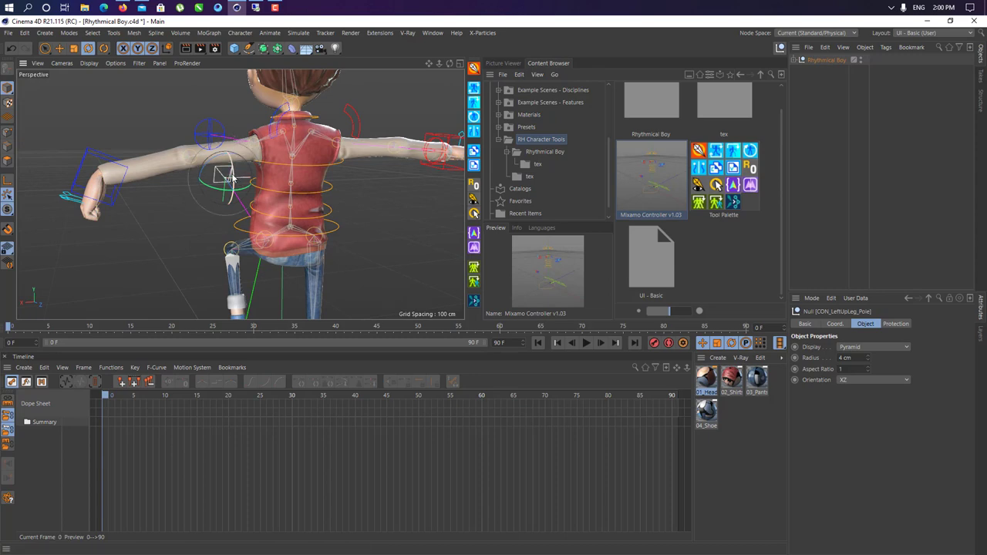
{"action": "key", "text": "e"}
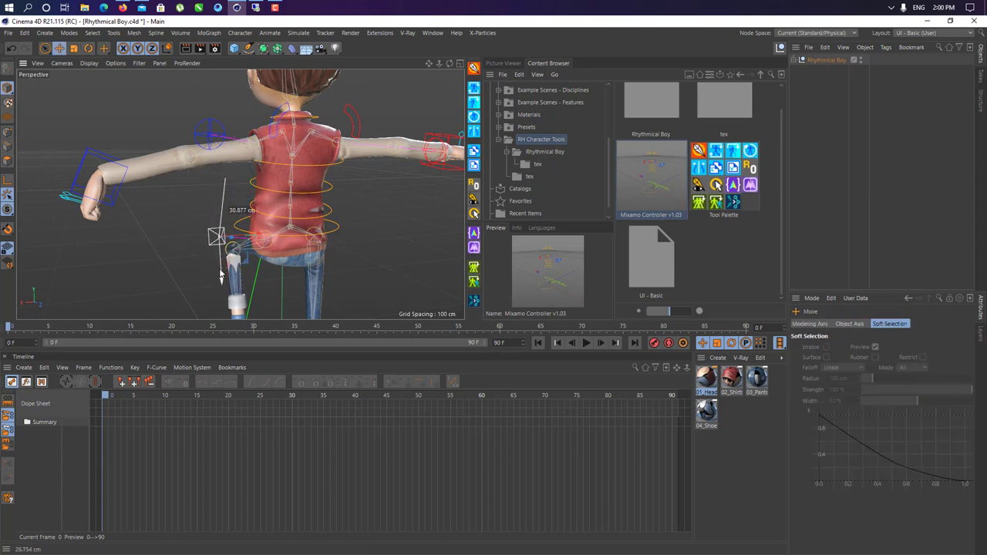
{"action": "mouse_move", "coordinate": [223, 207]}
{"action": "left_mouse_down", "text": "alt"}
{"action": "mouse_move", "coordinate": [293, 145]}
{"action": "mouse_move", "coordinate": [203, 203]}
{"action": "mouse_move", "coordinate": [115, 229]}
{"action": "mouse_move", "coordinate": [239, 252]}
{"action": "left_mouse_up", "text": "alt"}
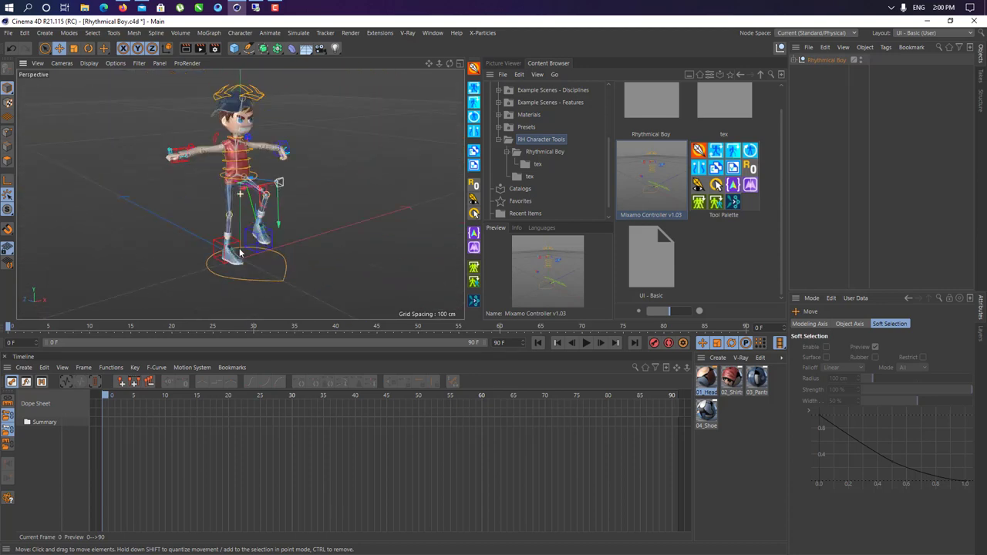
Rotate the right hand controller down at the wrist, then view the whole character from the front
{"action": "right_click_drag", "start_coordinate": [239, 248], "coordinate": [173, 176], "text": "alt"}
{"action": "scroll", "coordinate": [166, 128], "scroll_direction": "up", "scroll_amount": 2}
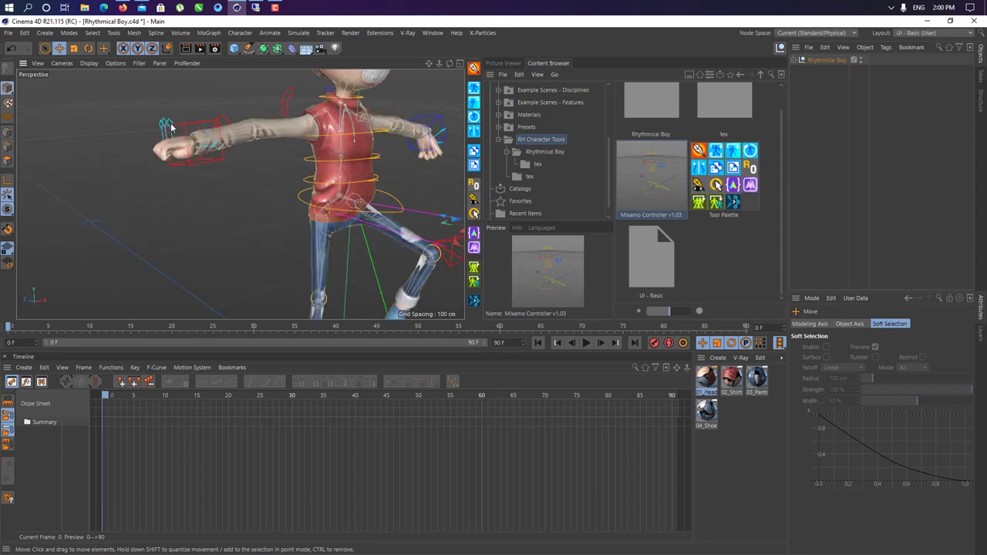
{"action": "left_click", "coordinate": [184, 126]}
{"action": "key", "text": "r"}
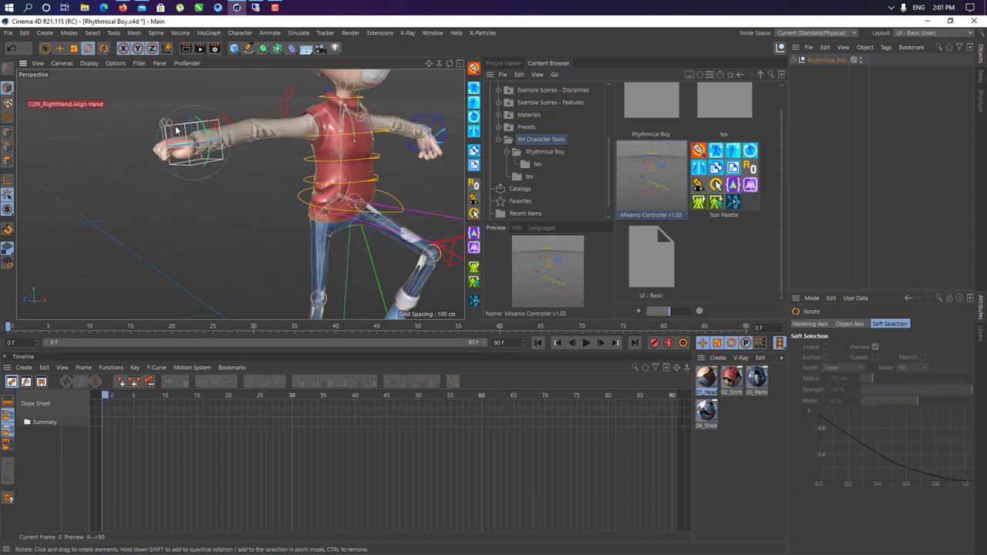
{"action": "left_click_drag", "start_coordinate": [174, 128], "coordinate": [173, 169]}
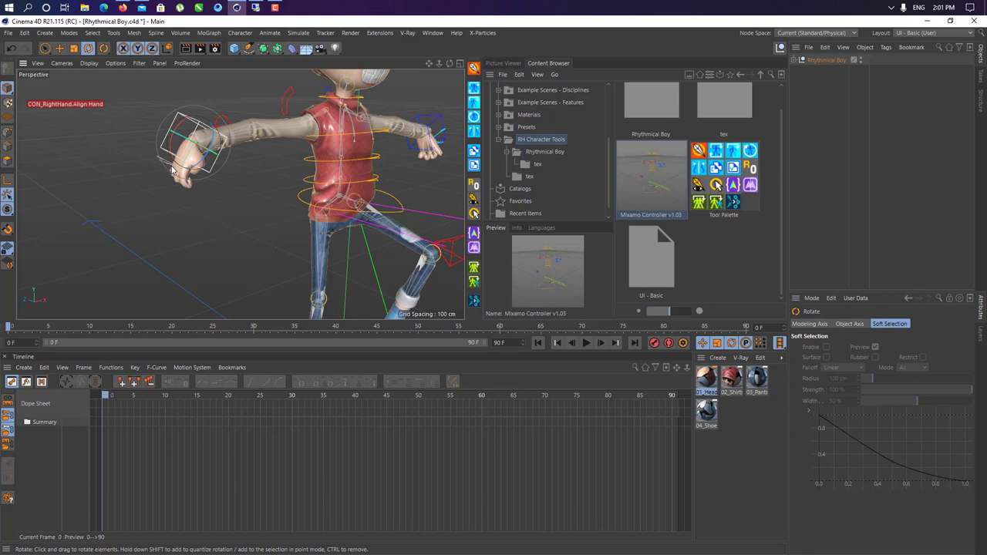
{"action": "scroll", "coordinate": [248, 200], "scroll_direction": "down", "scroll_amount": 10}
{"action": "mouse_move", "coordinate": [249, 199]}
{"action": "left_mouse_down", "text": "alt"}
{"action": "mouse_move", "coordinate": [206, 193]}
{"action": "mouse_move", "coordinate": [313, 206]}
{"action": "left_mouse_up", "text": "alt"}
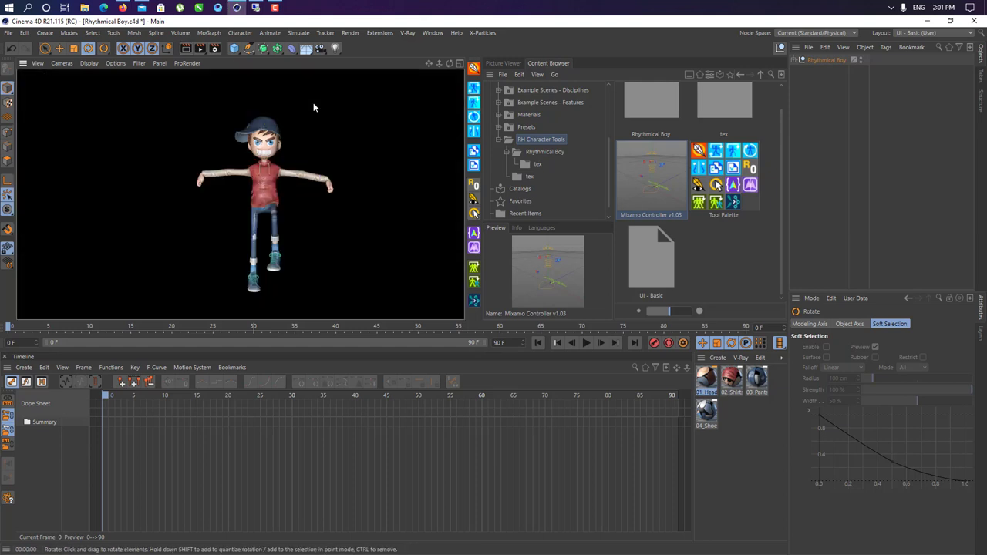
Orbit and zoom the viewport to clear the render and view the whole rigged character
{"action": "mouse_move", "coordinate": [161, 265]}
{"action": "left_mouse_down", "text": "alt"}
{"action": "mouse_move", "coordinate": [374, 249]}
{"action": "mouse_move", "coordinate": [352, 262]}
{"action": "mouse_move", "coordinate": [354, 234]}
{"action": "mouse_move", "coordinate": [279, 240]}
{"action": "mouse_move", "coordinate": [263, 199]}
{"action": "mouse_move", "coordinate": [288, 180]}
{"action": "mouse_move", "coordinate": [277, 182]}
{"action": "mouse_move", "coordinate": [351, 177]}
{"action": "mouse_move", "coordinate": [408, 198]}
{"action": "mouse_move", "coordinate": [287, 187]}
{"action": "left_mouse_up", "text": "alt"}
{"action": "scroll", "coordinate": [289, 180], "scroll_direction": "up", "scroll_amount": 3}
{"action": "scroll", "coordinate": [350, 182], "scroll_direction": "down", "scroll_amount": 3}
Select the CON_Head controller and rotate it to turn and fine-tune the character's head direction
{"action": "left_click", "coordinate": [262, 99]}
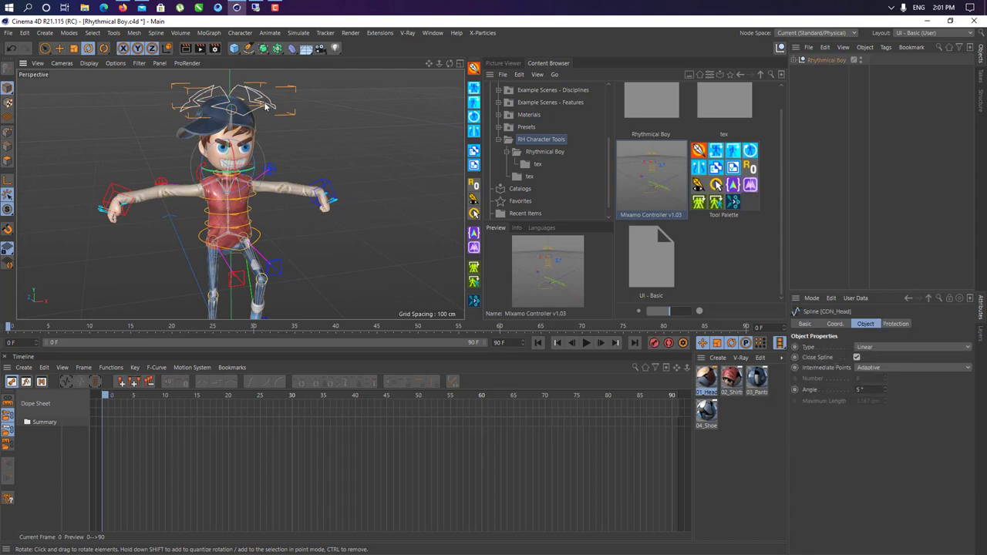
{"action": "mouse_move", "coordinate": [238, 173]}
{"action": "left_mouse_down"}
{"action": "mouse_move", "coordinate": [297, 169]}
{"action": "mouse_move", "coordinate": [157, 177]}
{"action": "mouse_move", "coordinate": [284, 153]}
{"action": "mouse_move", "coordinate": [345, 187]}
{"action": "mouse_move", "coordinate": [251, 168]}
{"action": "mouse_move", "coordinate": [336, 145]}
{"action": "mouse_move", "coordinate": [178, 152]}
{"action": "mouse_move", "coordinate": [247, 193]}
{"action": "mouse_move", "coordinate": [235, 160]}
{"action": "left_mouse_up"}
{"action": "scroll", "coordinate": [236, 161], "scroll_direction": "up", "scroll_amount": 3}
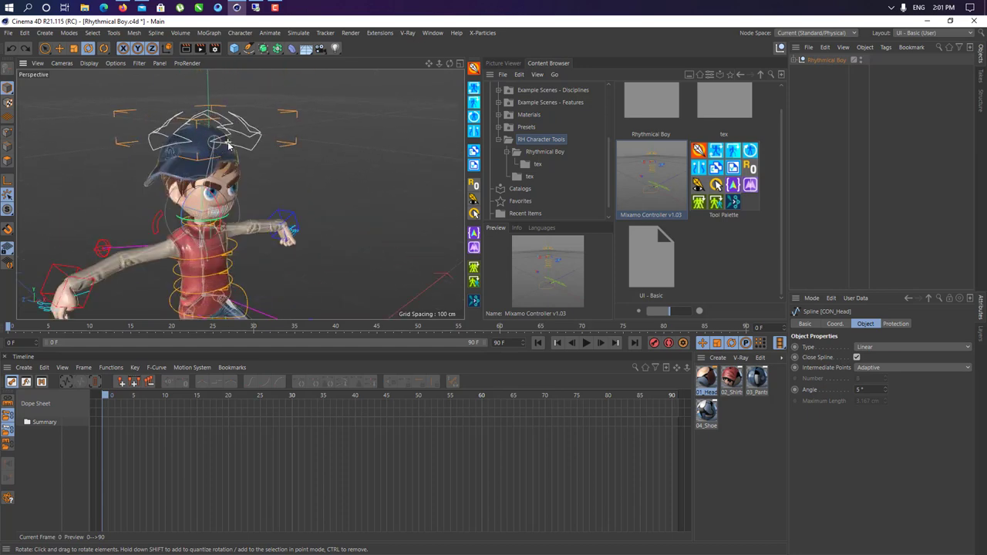
{"action": "mouse_move", "coordinate": [218, 231]}
{"action": "left_mouse_down"}
{"action": "mouse_move", "coordinate": [342, 212]}
{"action": "mouse_move", "coordinate": [217, 190]}
{"action": "left_mouse_up"}
{"action": "scroll", "coordinate": [314, 213], "scroll_direction": "down", "scroll_amount": 3}
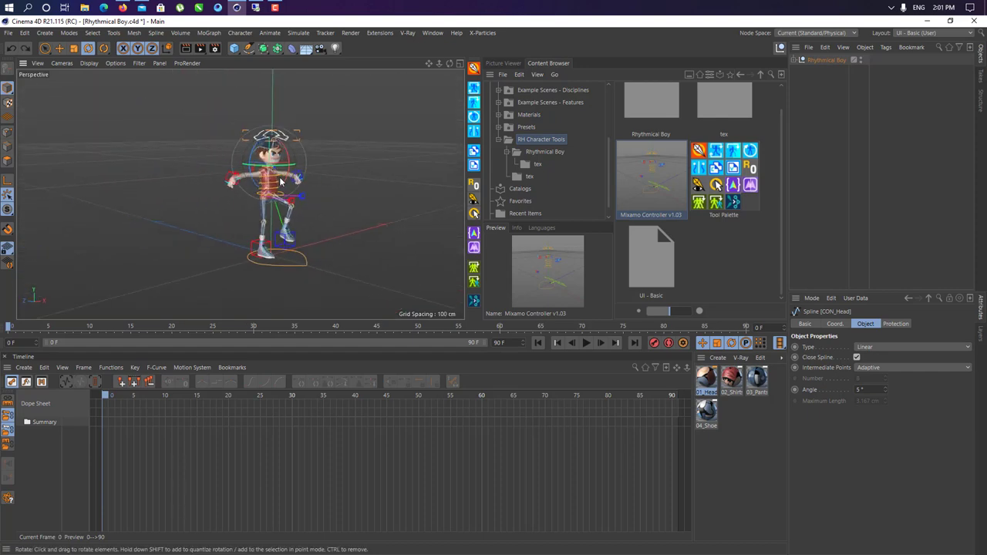